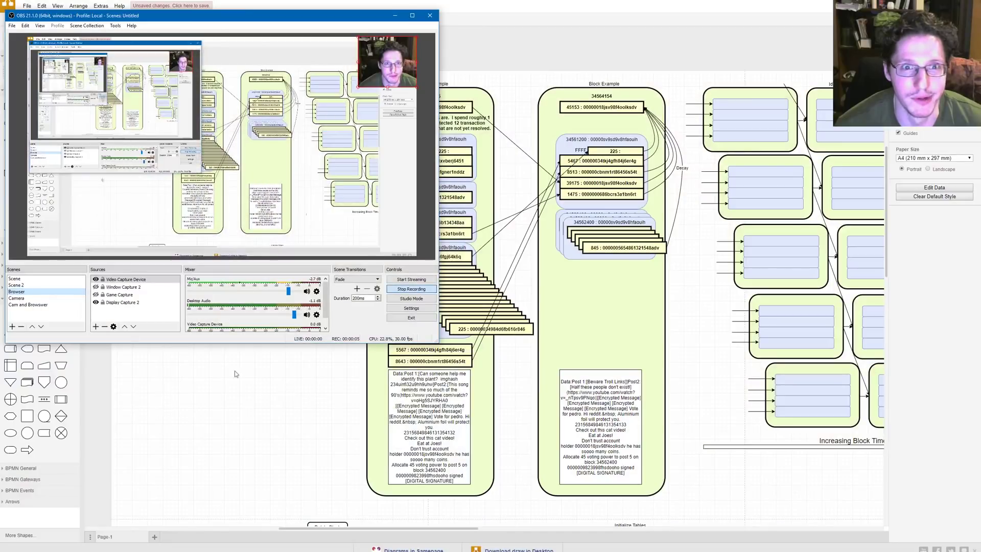
Step: Bring the draw.io window with the Decaying DAG Coin diagram to the front and look over it
click(264, 380)
scroll(286, 387, down, 2)
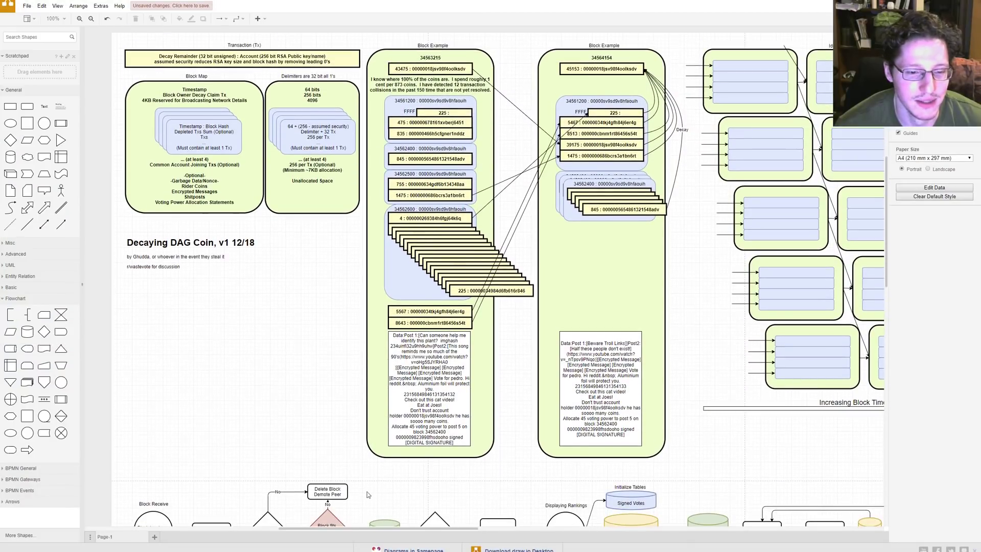
scroll(362, 486, up, 1)
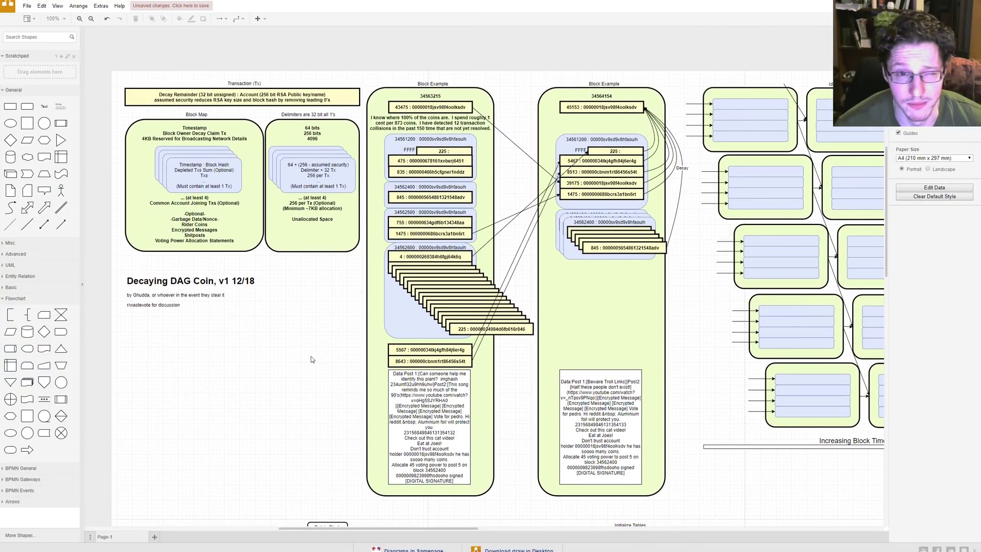
scroll(357, 450, down, 1)
scroll(368, 485, up, 1)
drag(388, 529, 394, 528)
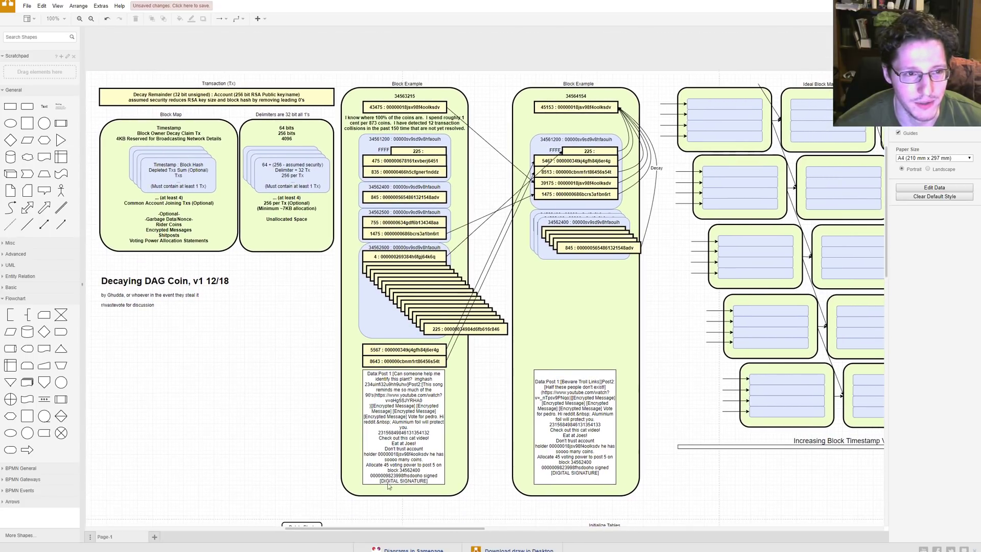
Step: Highlight the left-area shapes and the Decaying DAG Coin title text, then deselect
drag(94, 75, 350, 427)
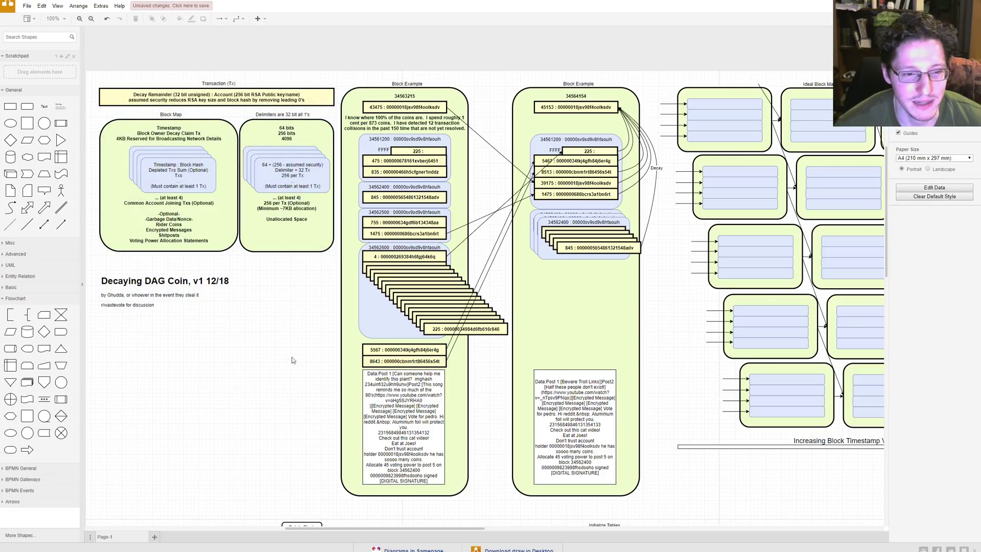
drag(329, 369, 88, 259)
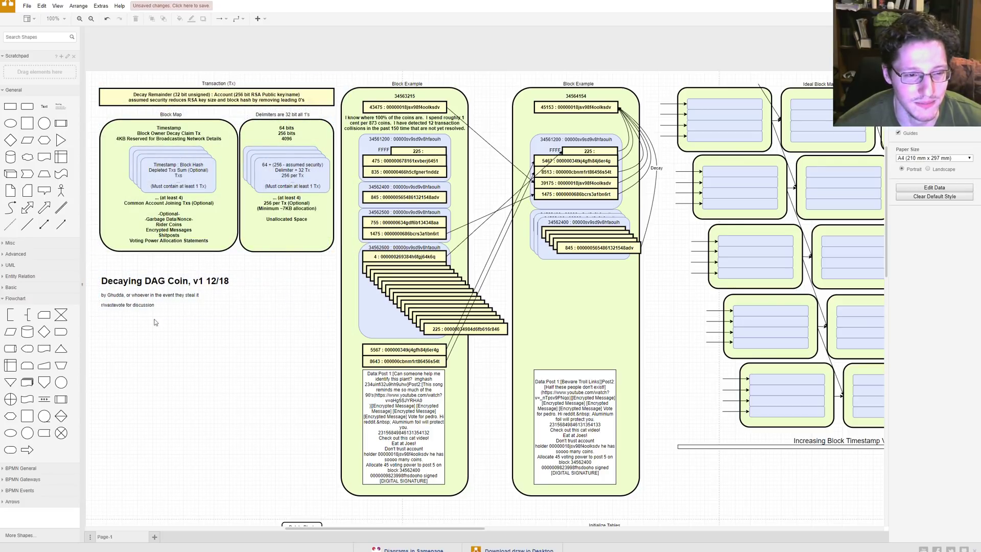
click(178, 365)
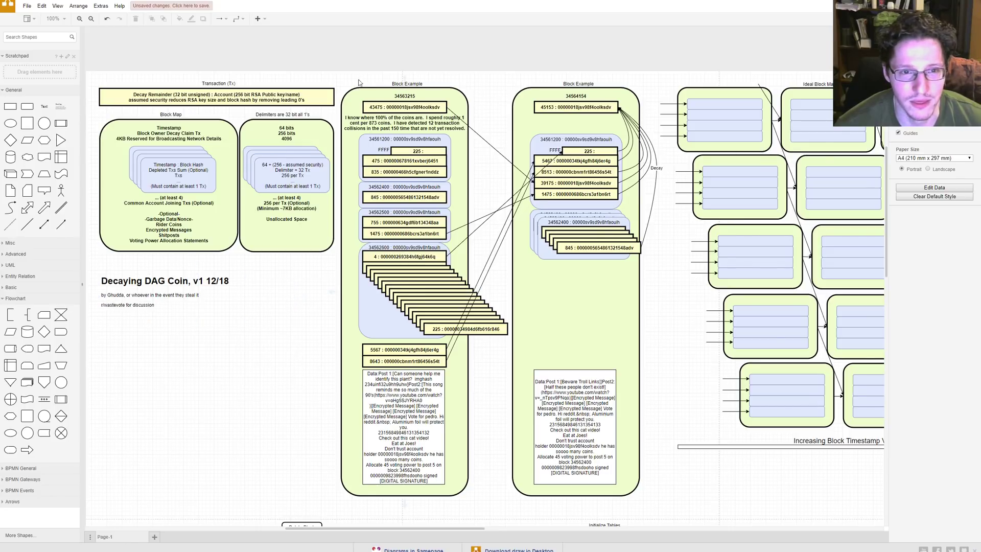
drag(362, 74, 87, 128)
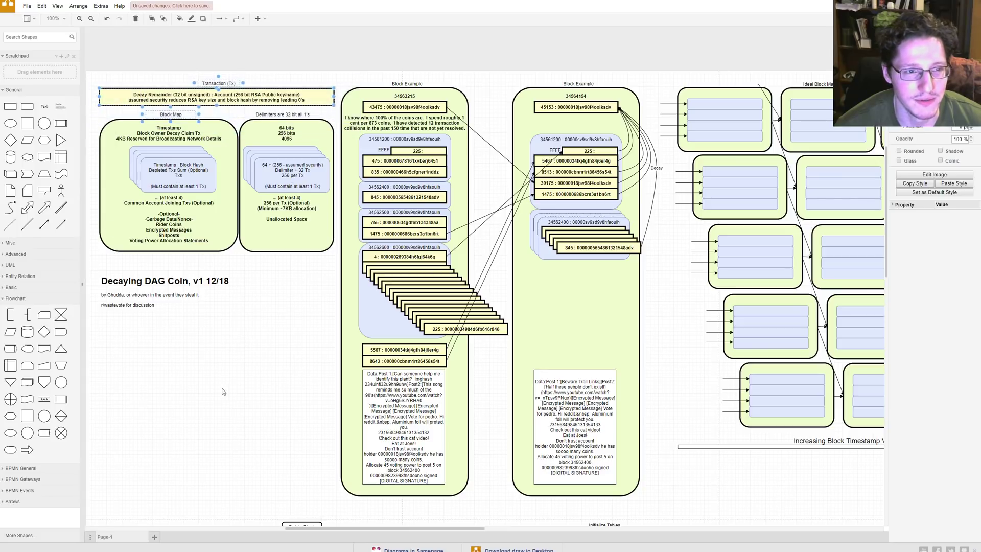
key(Escape)
click(228, 99)
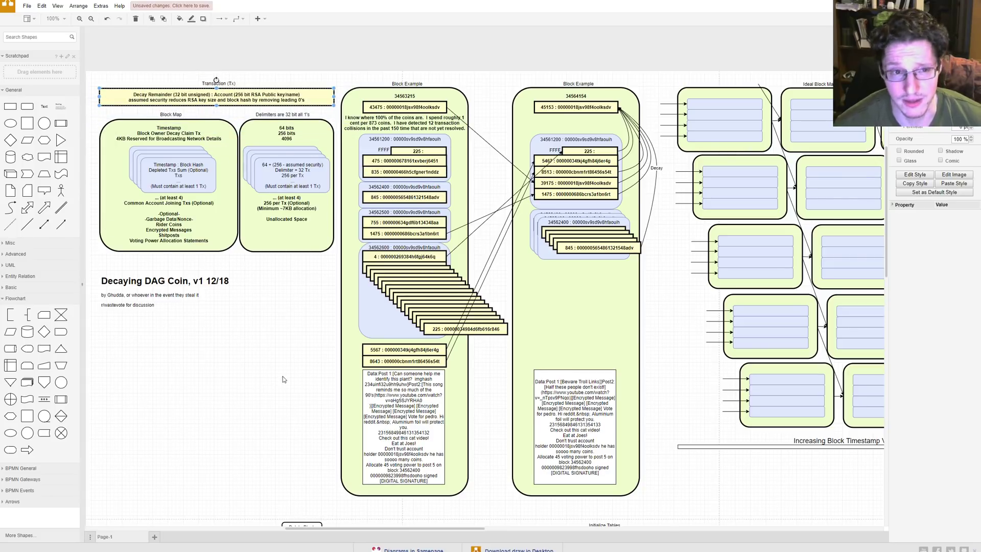
key(Escape)
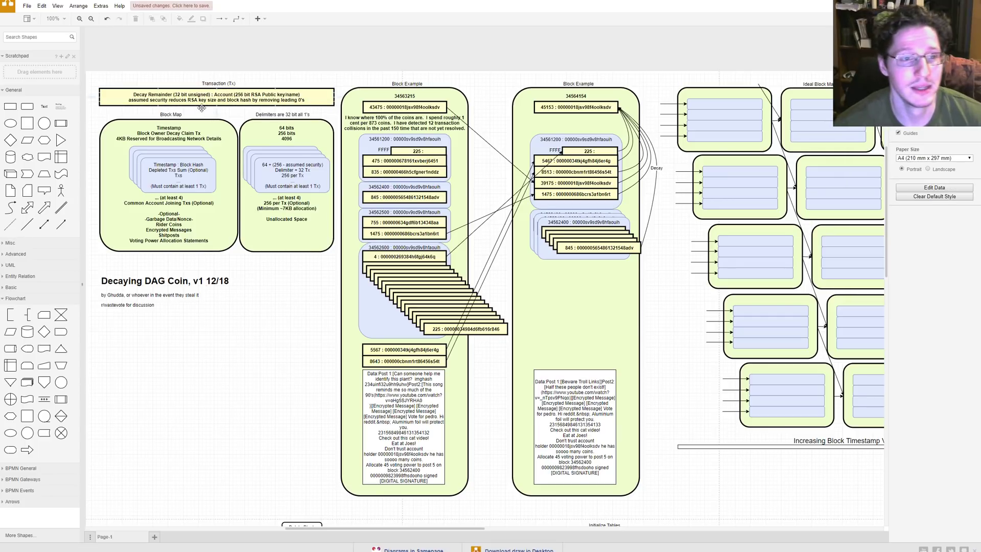
drag(234, 105, 328, 305)
key(ctrl+z)
click(311, 332)
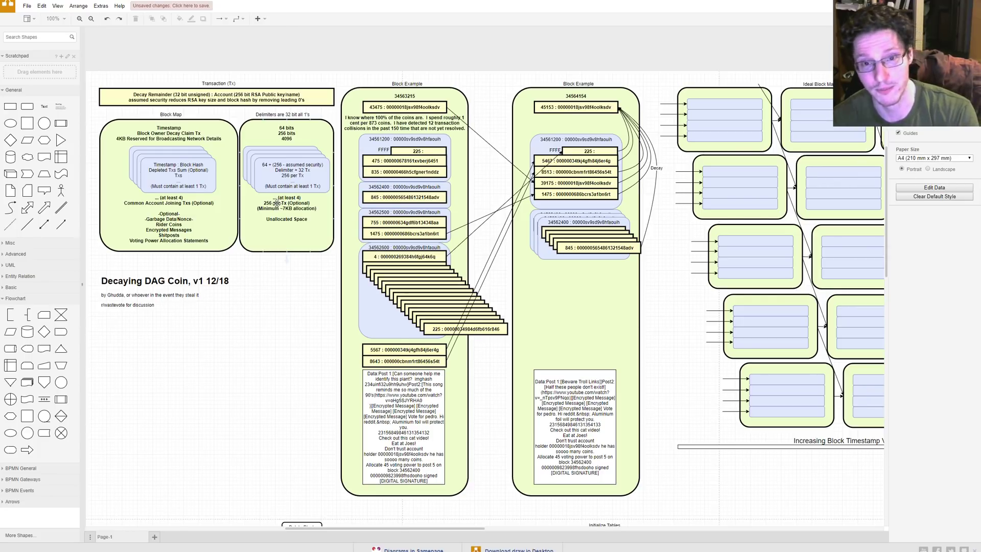
scroll(389, 402, down, 6)
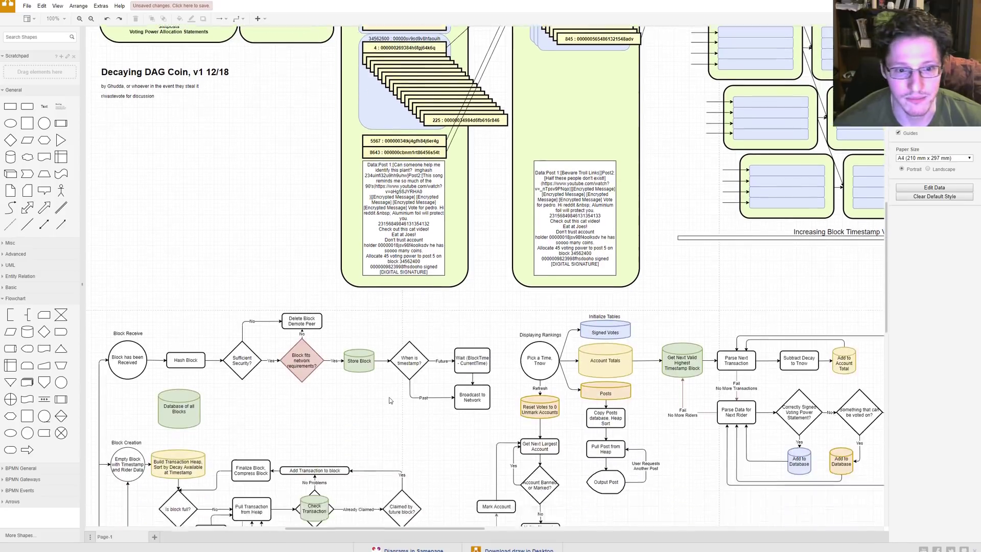
scroll(389, 401, down, 4)
scroll(389, 402, up, 2)
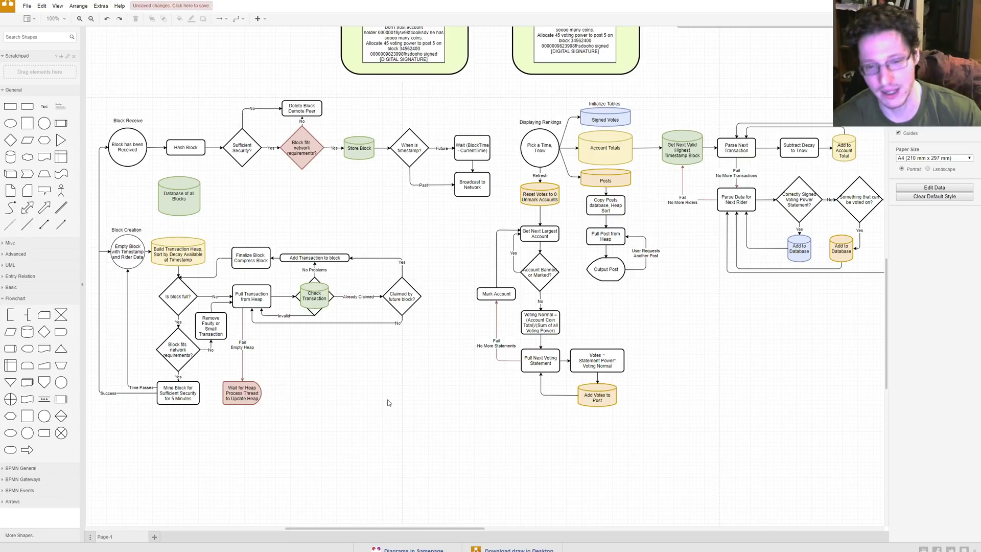
scroll(388, 403, up, 2)
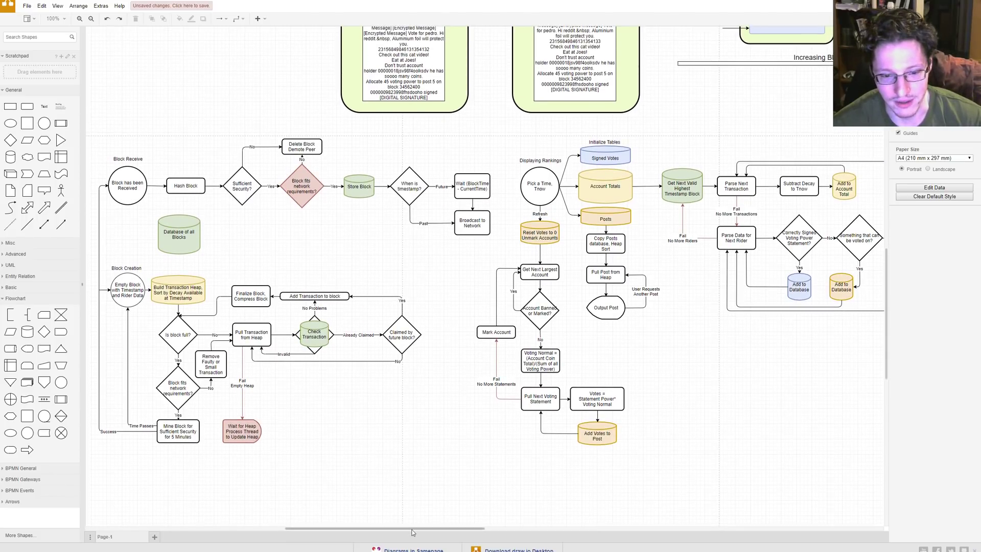
scroll(411, 521, right, 3)
scroll(419, 534, left, 2)
scroll(414, 534, left, 1)
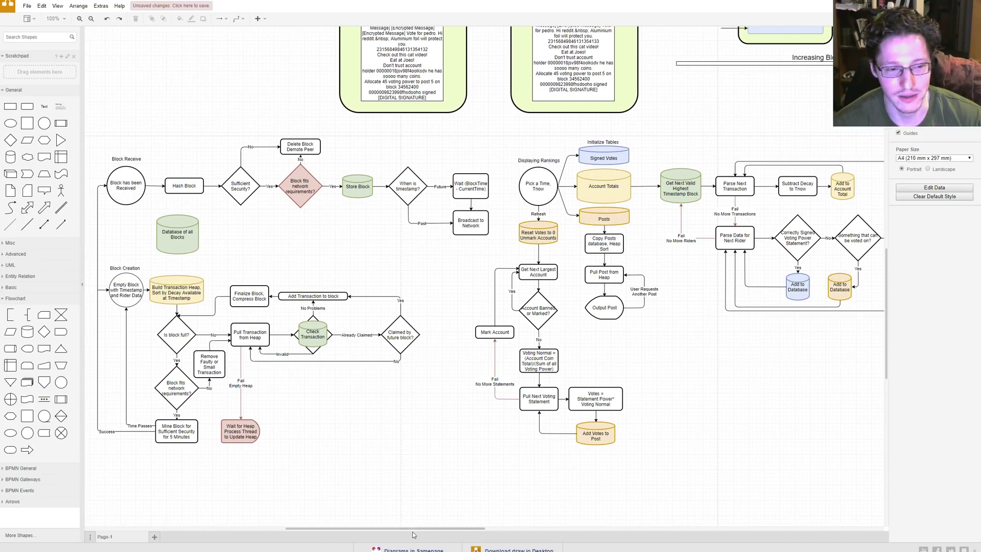
scroll(391, 460, up, 1)
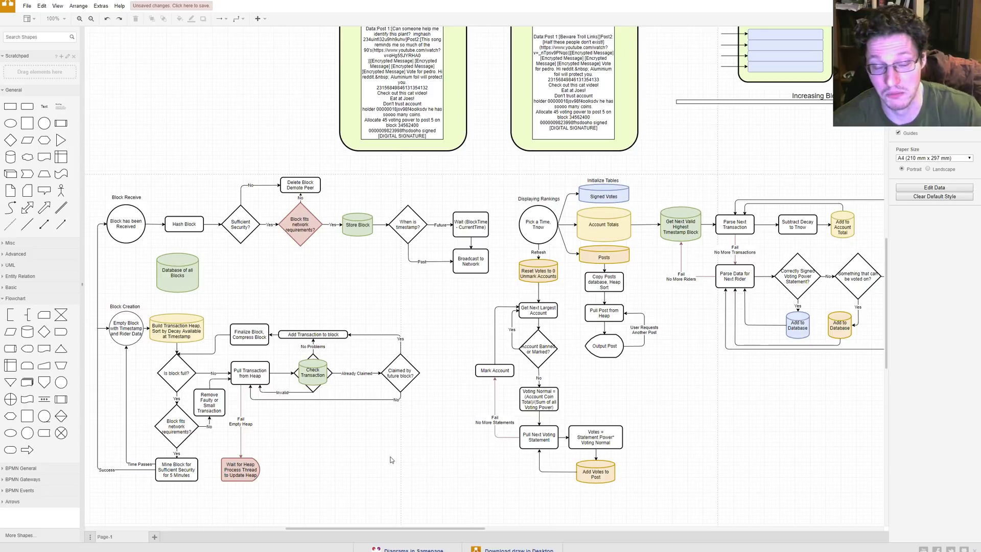
scroll(392, 457, up, 8)
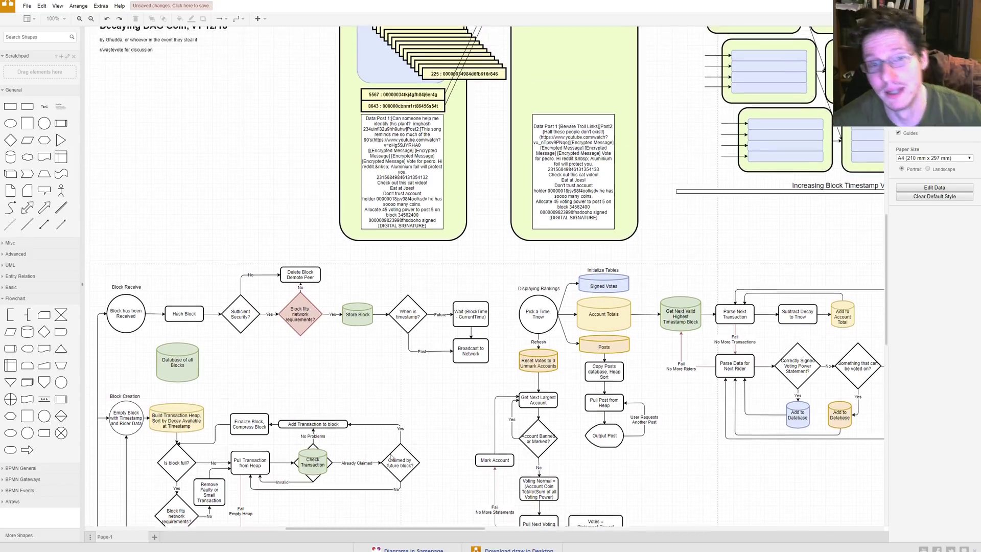
scroll(405, 456, up, 1)
scroll(409, 506, down, 1)
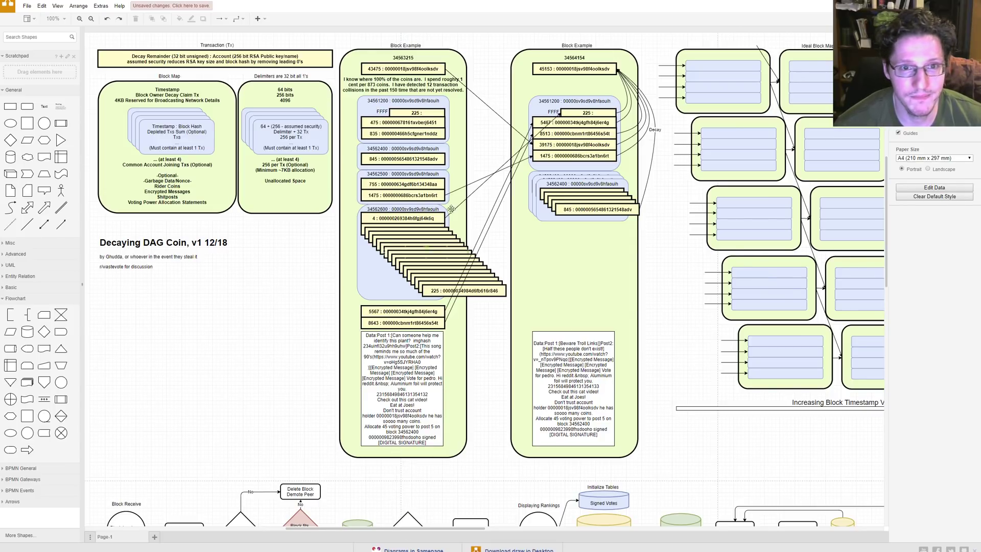
drag(499, 38, 324, 479)
click(305, 316)
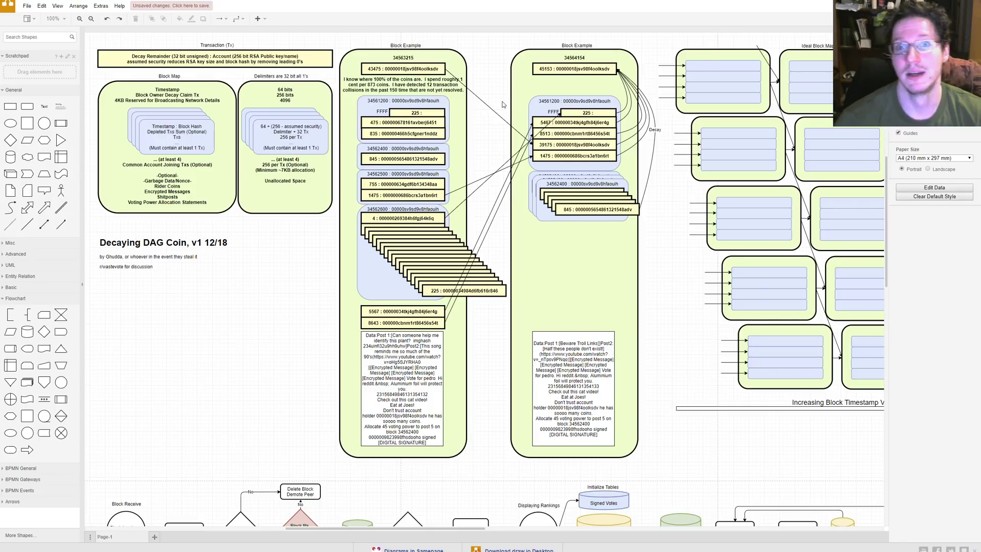
drag(663, 39, 338, 200)
click(238, 307)
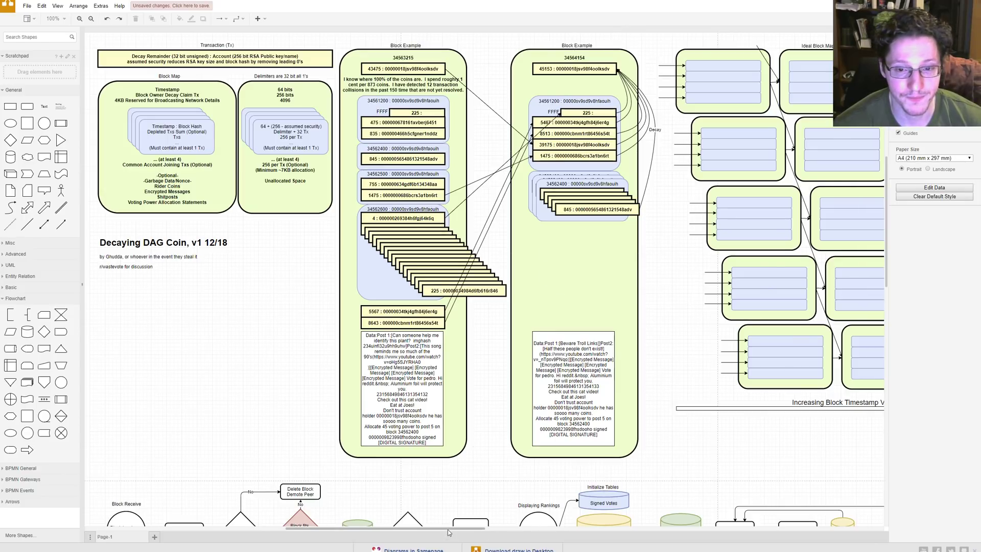
drag(284, 313, 505, 490)
click(282, 381)
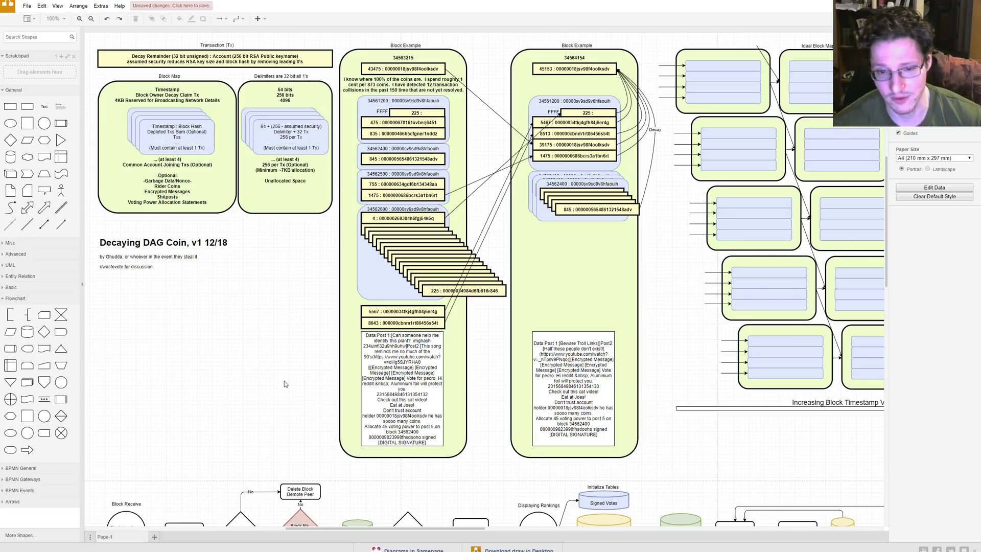
scroll(284, 381, up, 2)
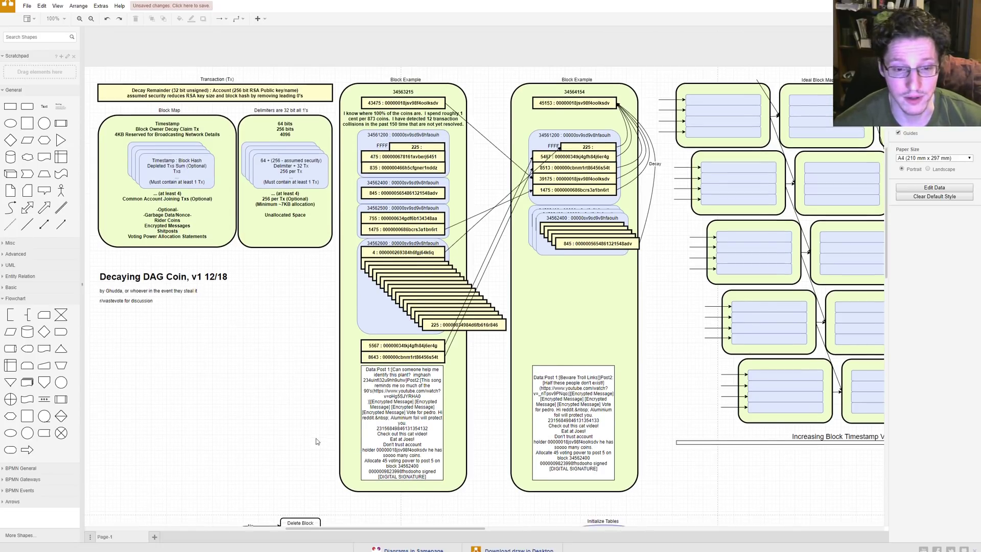
Step: Highlight the 5567 and 8643 boxes, their Data box, and the second Block Example
drag(290, 331, 502, 517)
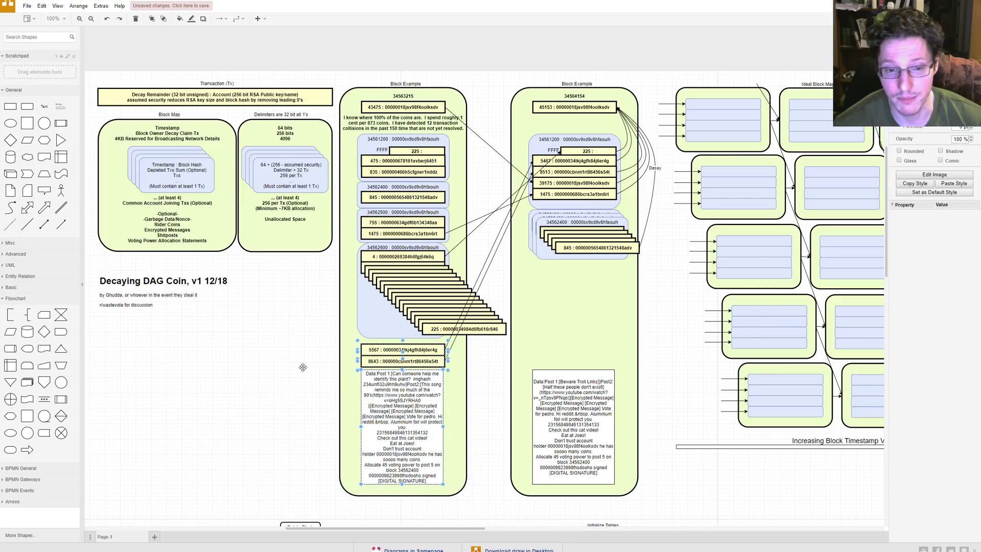
click(303, 370)
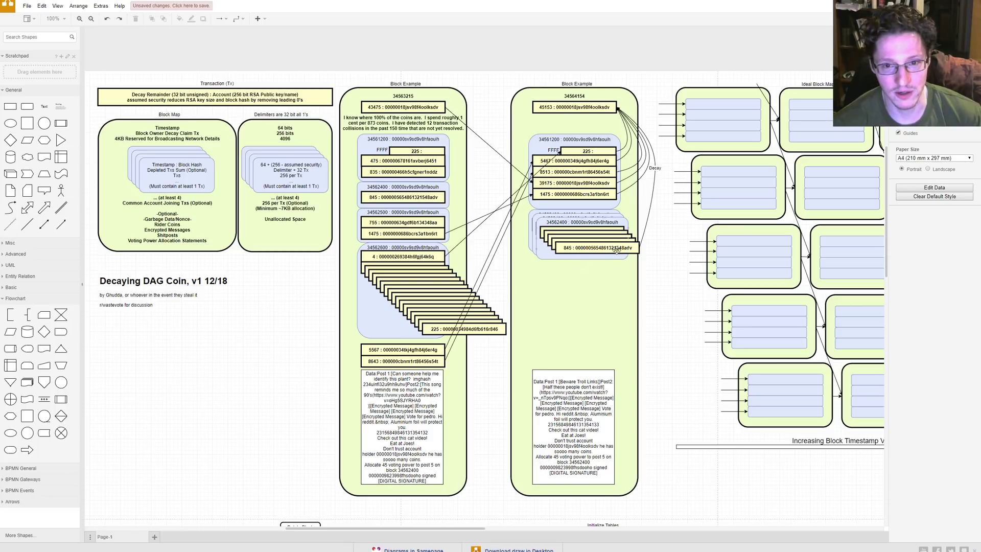
drag(676, 288, 497, 86)
click(494, 81)
Step: Point out the Data text boxes, then scroll right to the Ideal Block Map
drag(690, 363, 483, 435)
click(484, 436)
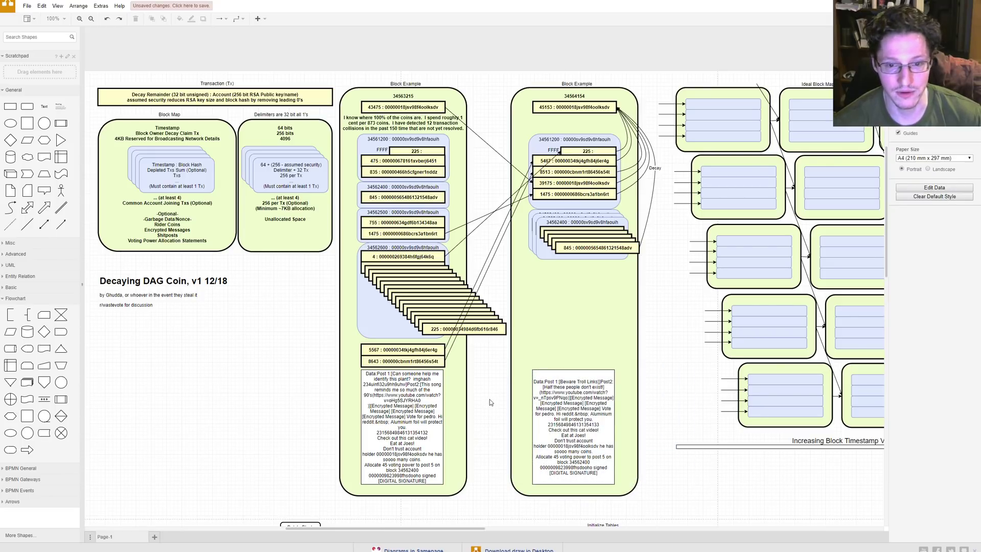
drag(490, 364, 664, 521)
click(683, 499)
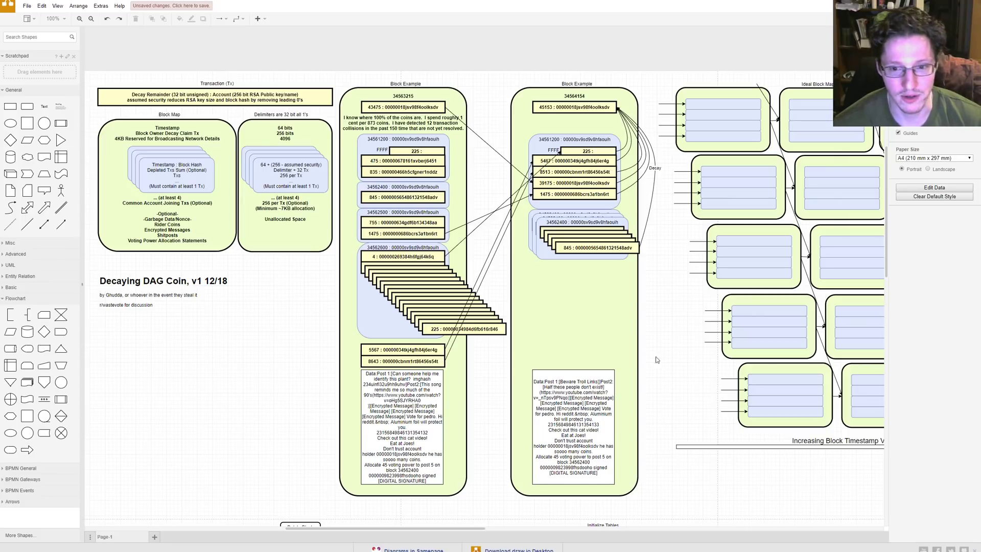
drag(663, 356, 494, 505)
click(473, 486)
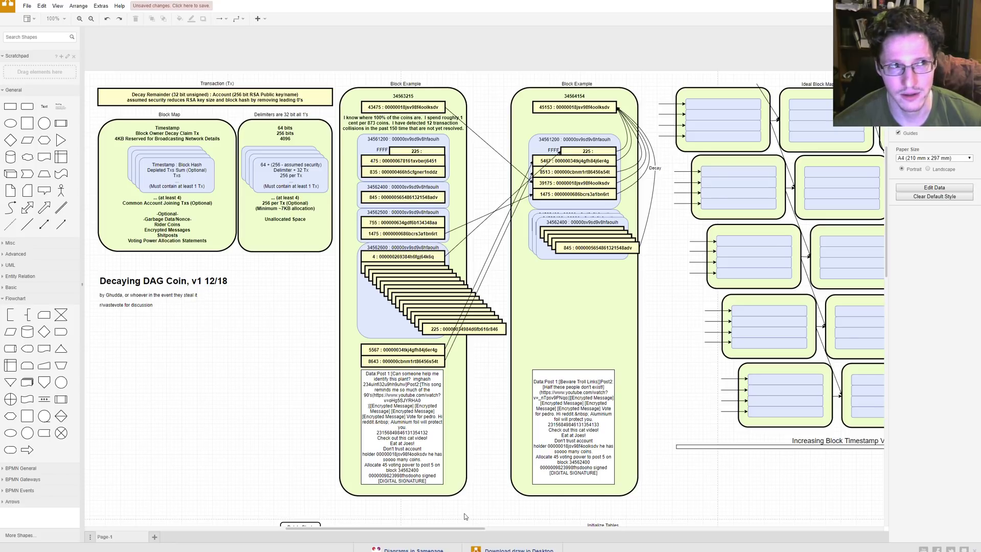
drag(462, 529, 547, 528)
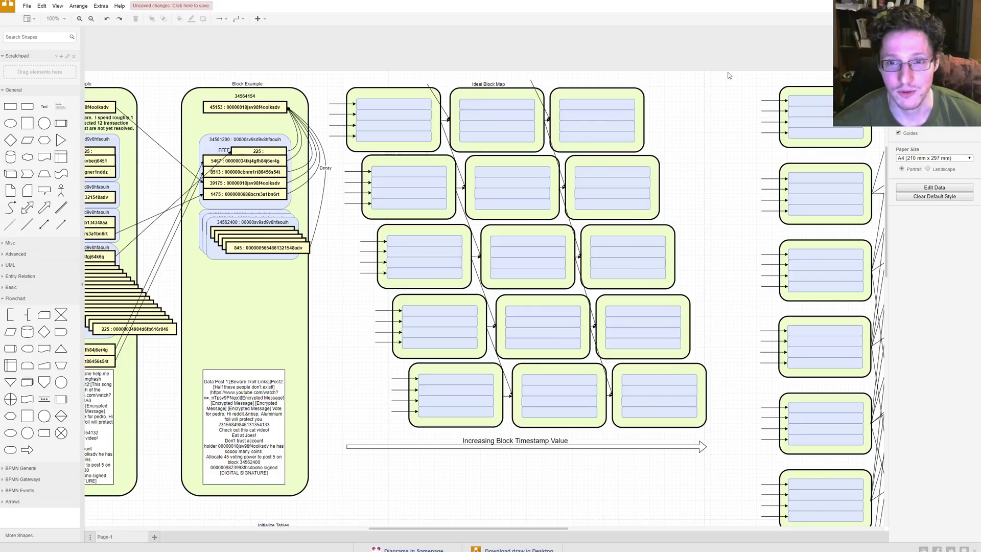
Step: Select the Ideal Block Map shapes, then scroll right to the Realistic Block Map
drag(730, 71, 327, 483)
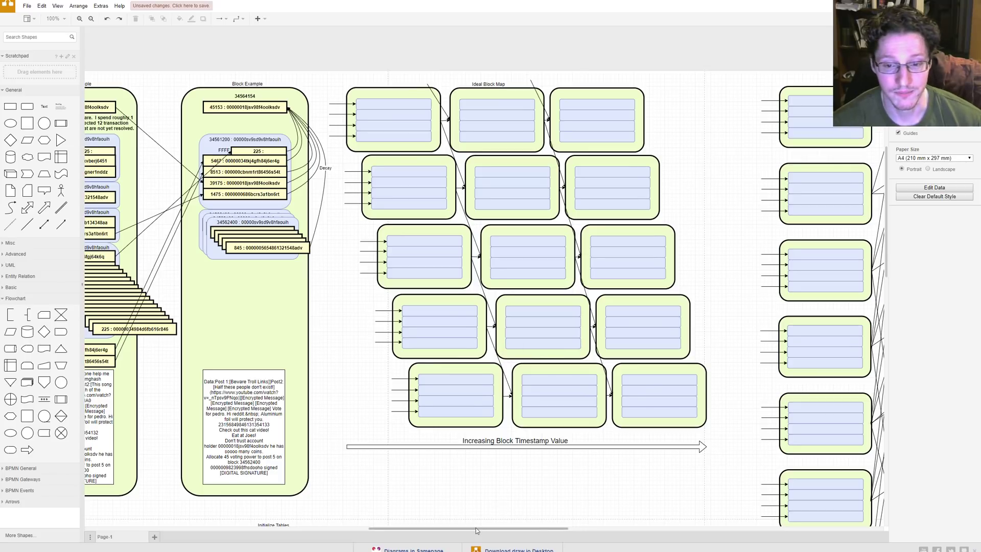
drag(476, 527, 610, 534)
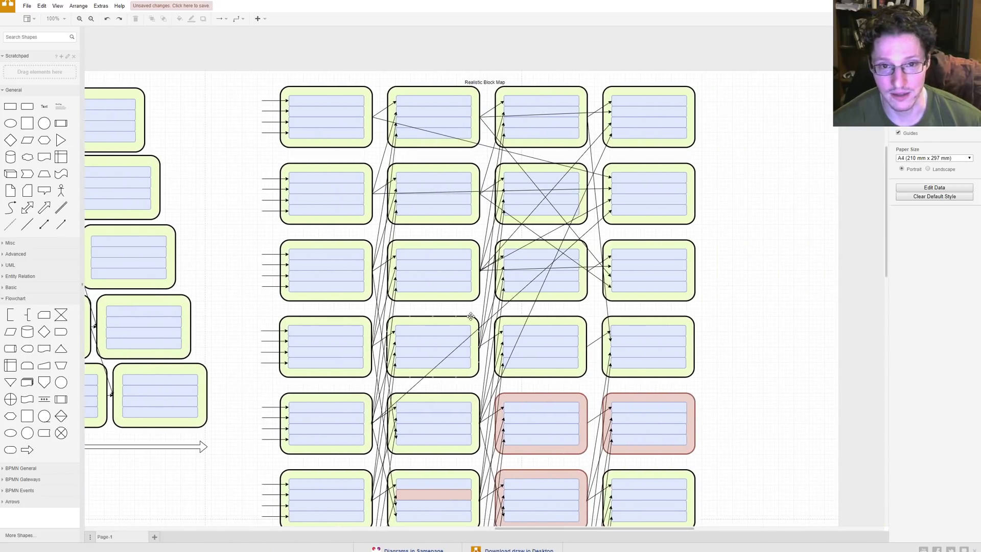
Step: Select the whole Realistic Block Map, then deselect and scroll through the block grid
scroll(472, 315, down, 4)
scroll(473, 315, up, 2)
drag(758, 39, 256, 477)
click(260, 480)
scroll(265, 482, up, 8)
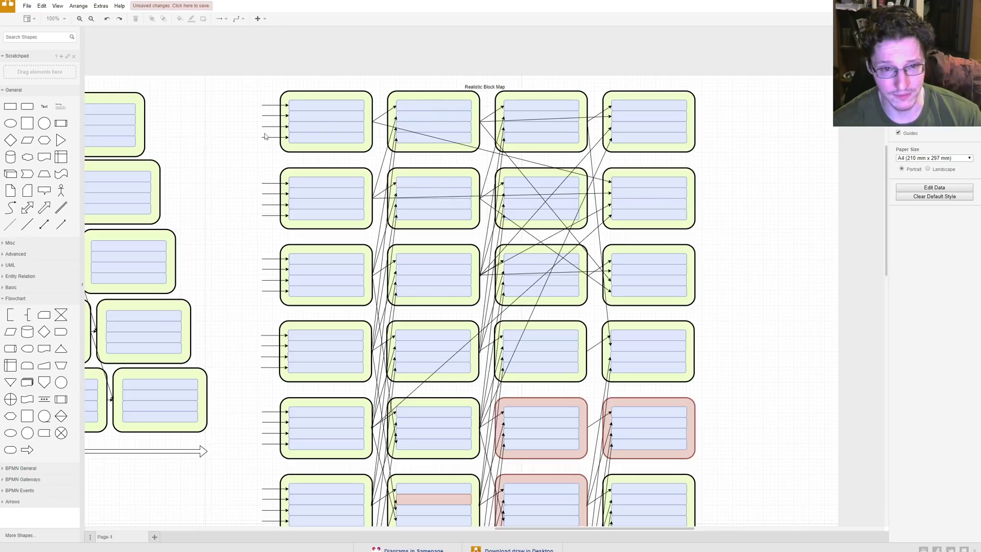
scroll(261, 252, down, 8)
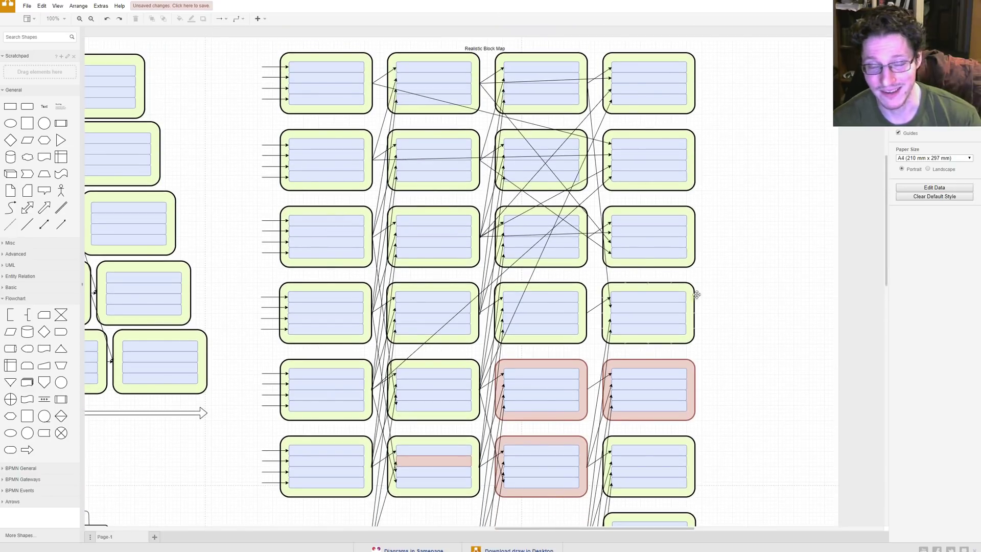
scroll(695, 274, down, 3)
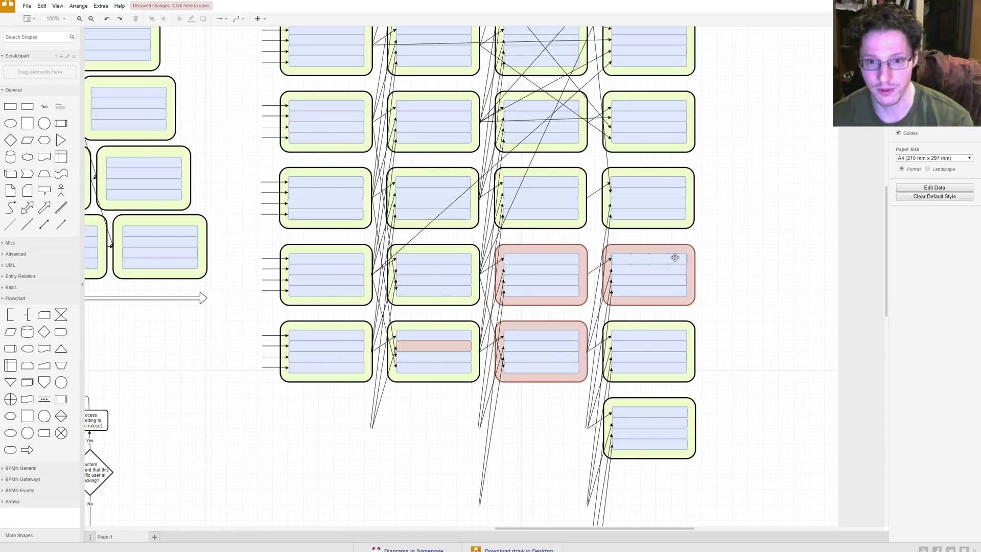
scroll(675, 257, up, 2)
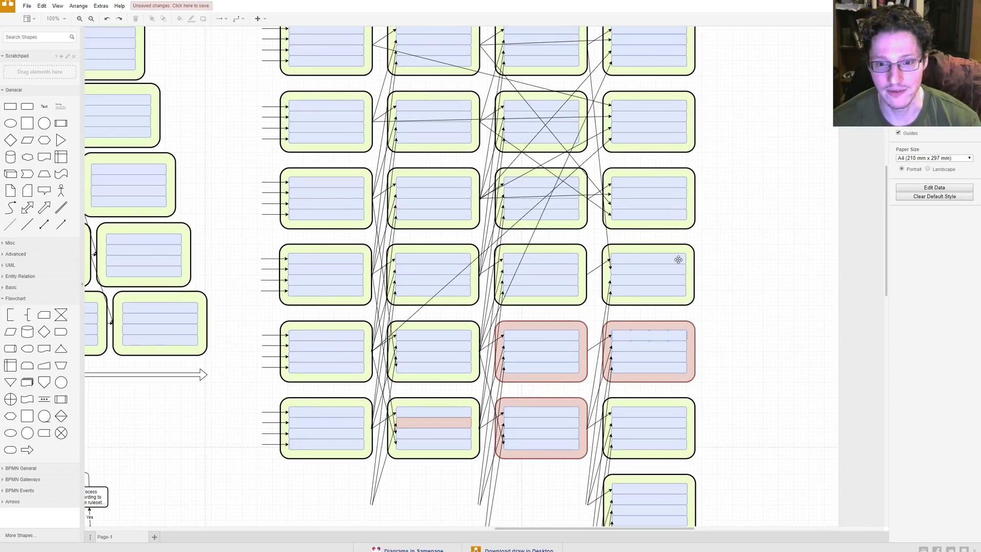
scroll(678, 260, down, 3)
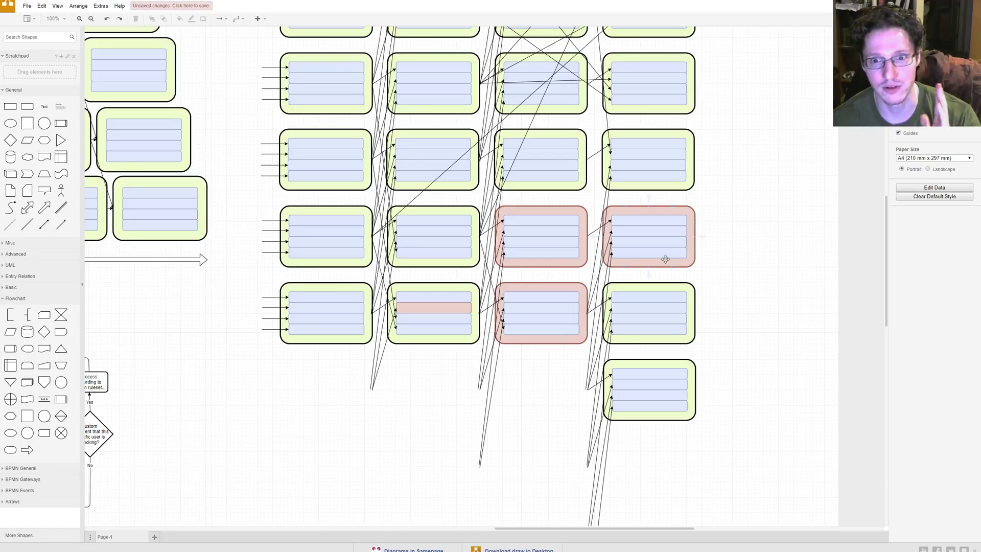
scroll(670, 286, down, 2)
scroll(671, 302, down, 1)
scroll(671, 301, up, 1)
Step: Highlight the three red blocks, the right-column blocks and the top-right green block
drag(729, 122, 486, 296)
click(408, 368)
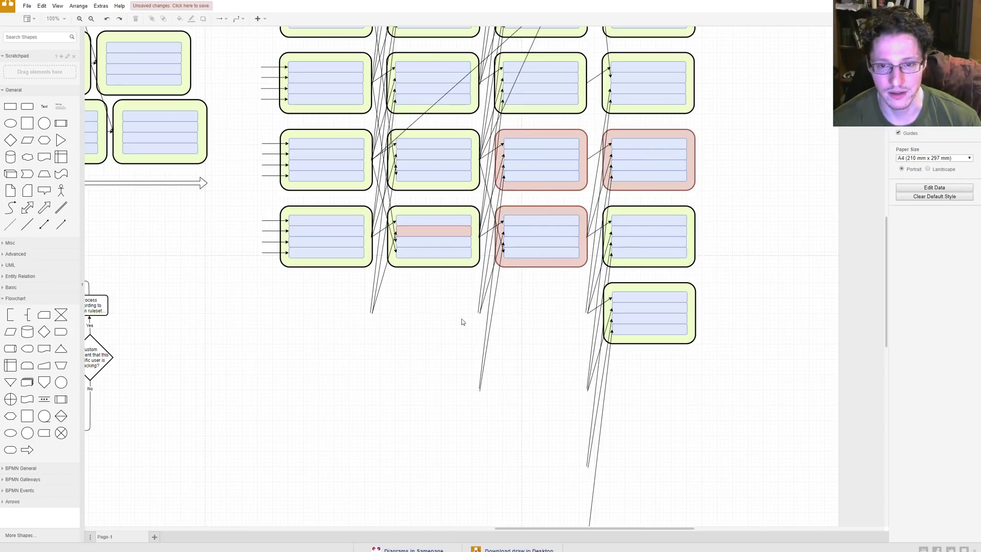
scroll(553, 378, down, 4)
drag(715, 456, 530, 51)
click(478, 304)
scroll(508, 306, up, 3)
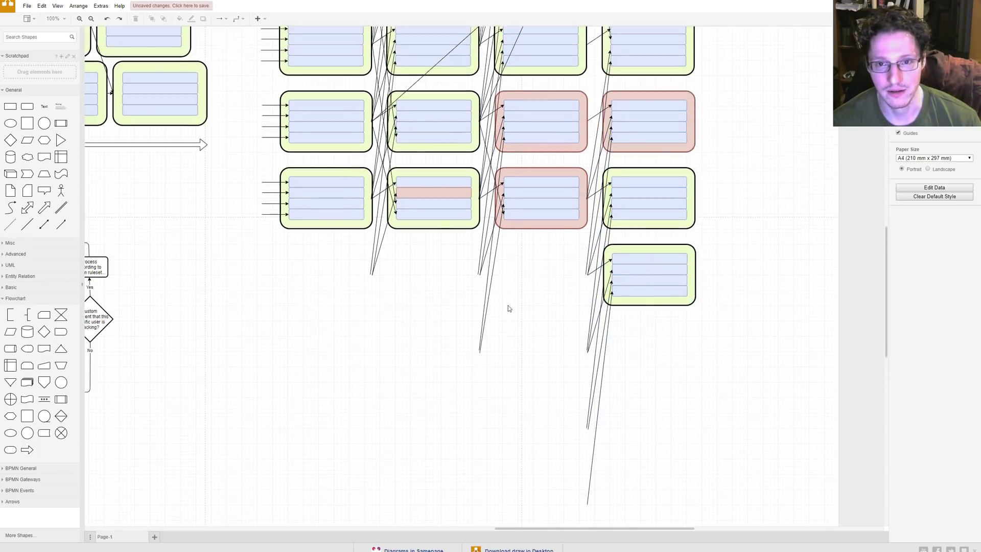
scroll(510, 306, down, 2)
drag(772, 101, 603, 166)
drag(725, 128, 662, 455)
click(532, 372)
Step: Highlight the lower-right green block and the lower boxes of the grid
scroll(532, 373, up, 3)
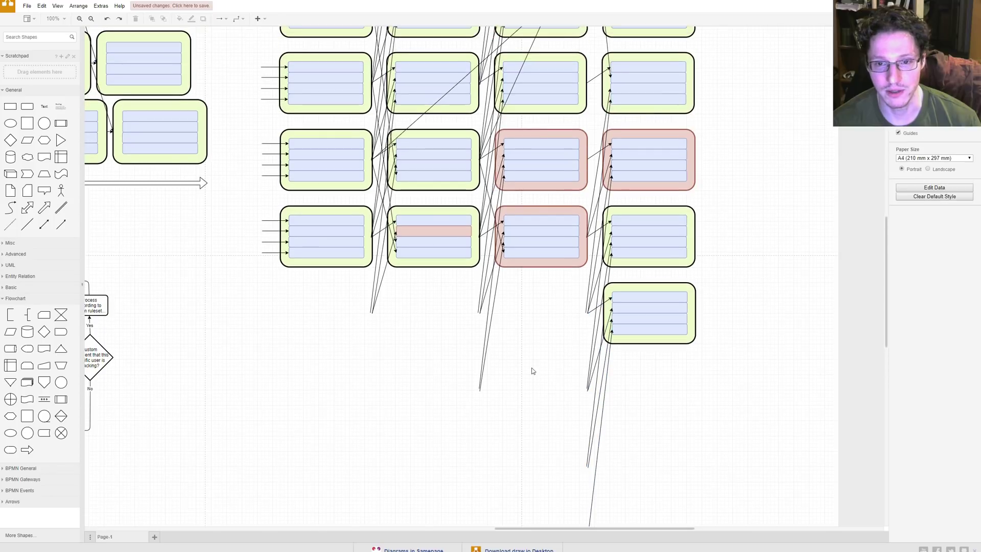
drag(763, 194, 603, 274)
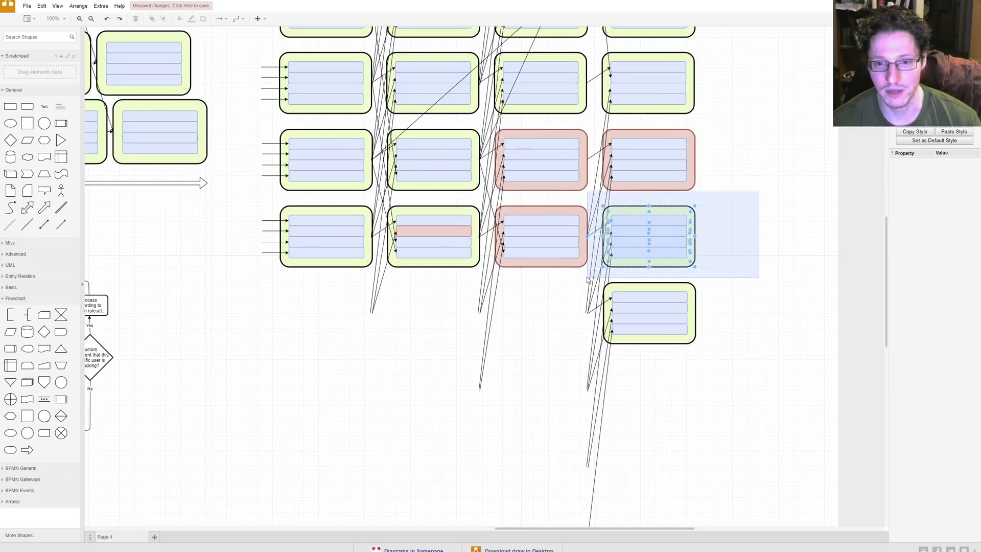
click(538, 341)
scroll(538, 340, down, 2)
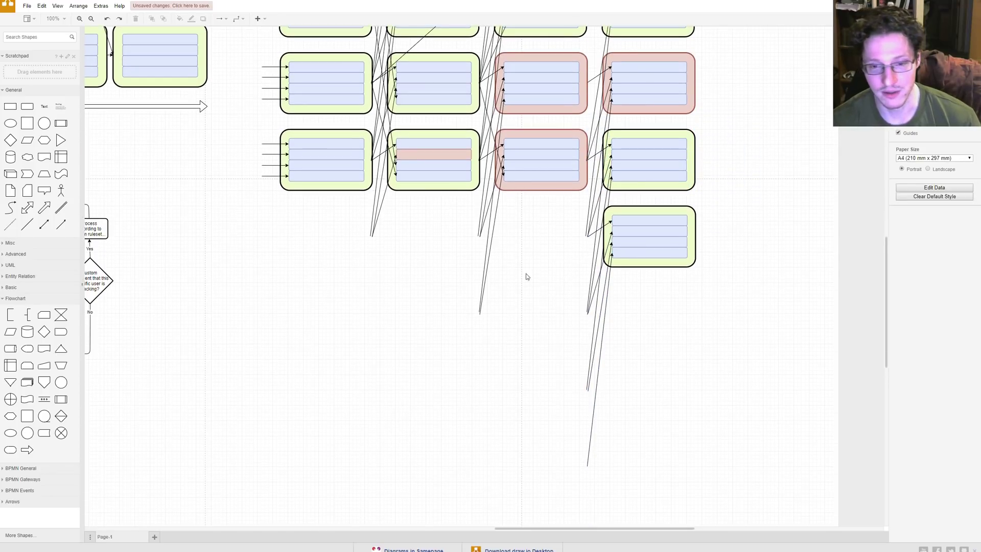
drag(500, 236, 466, 235)
drag(736, 107, 574, 209)
scroll(537, 237, up, 1)
scroll(536, 240, up, 4)
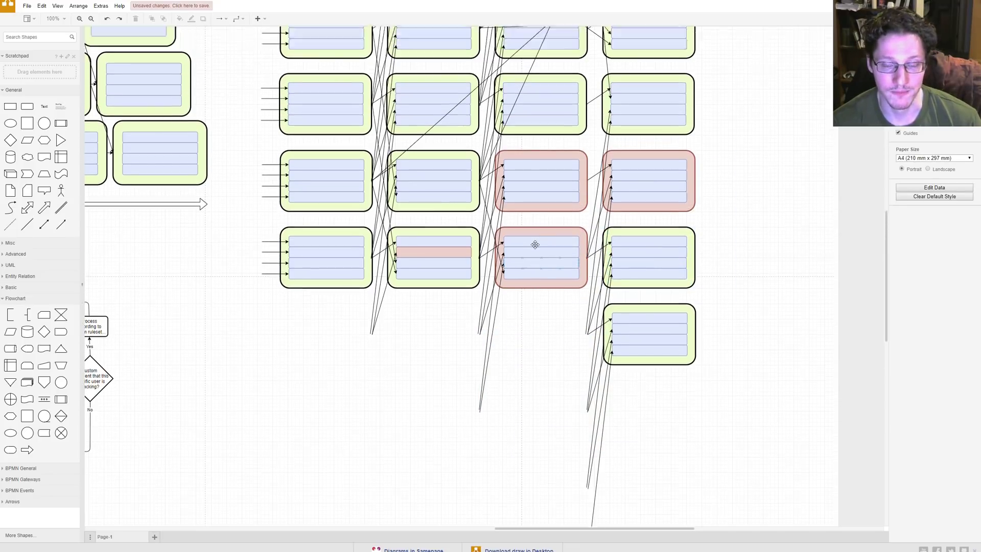
scroll(535, 245, down, 2)
scroll(535, 250, down, 1)
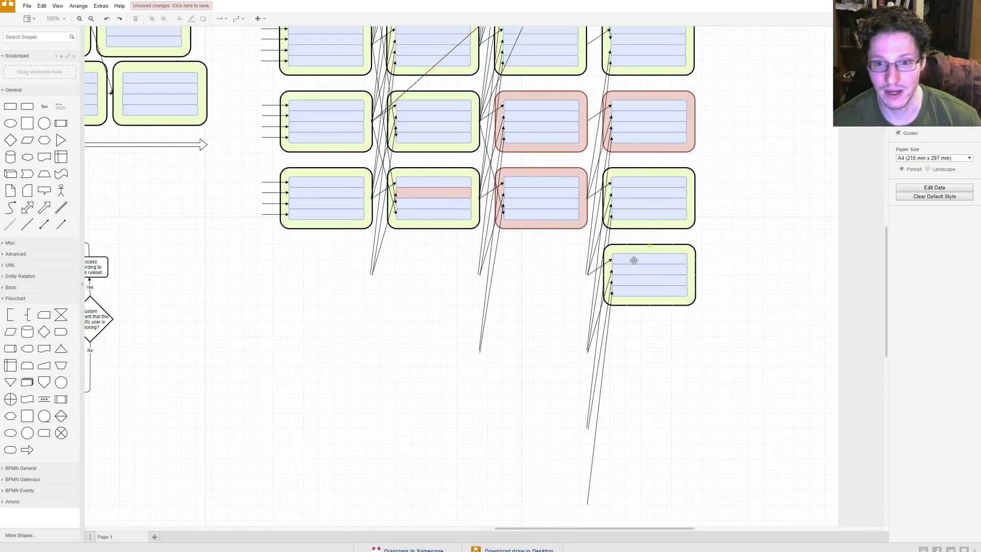
drag(504, 243, 593, 348)
drag(680, 398, 437, 208)
drag(647, 327, 561, 316)
click(510, 383)
scroll(544, 337, down, 2)
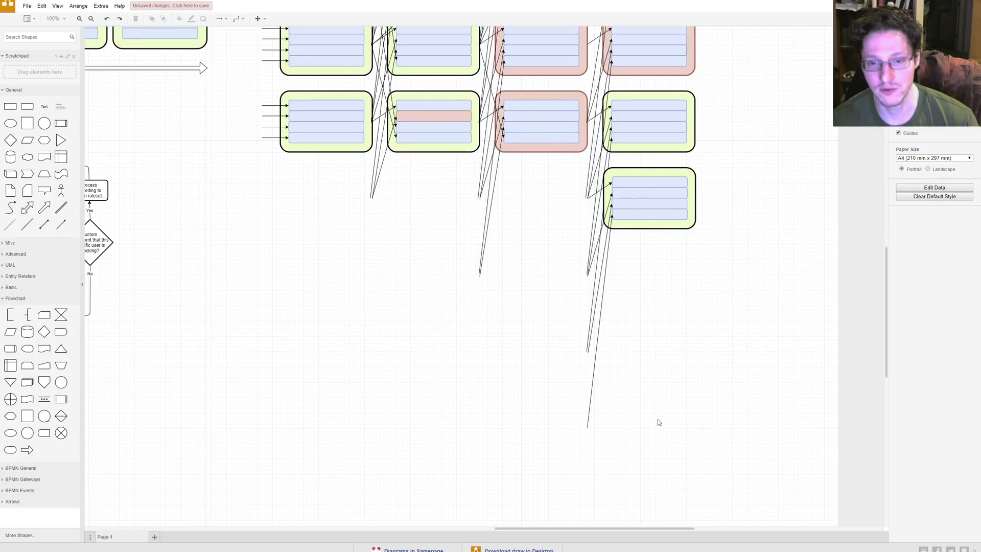
mouse_move(656, 419)
mouse_down()
mouse_move(433, 247)
mouse_move(419, 213)
mouse_move(676, 436)
mouse_move(641, 414)
mouse_up()
click(486, 372)
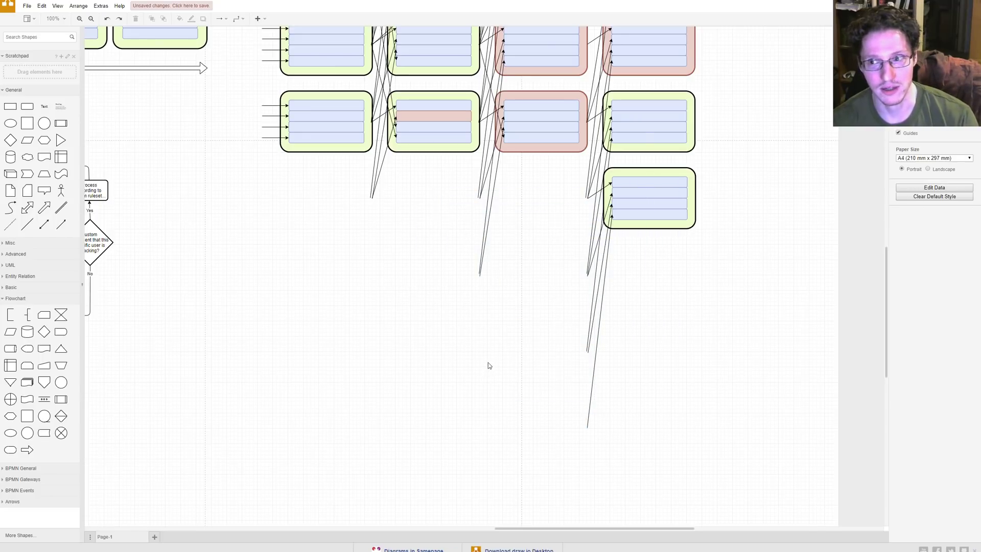
Step: Scroll left back to the Block Receive, Block Creation and Displaying Rankings flowcharts
drag(520, 532, 526, 339)
scroll(526, 339, up, 8)
scroll(519, 368, down, 8)
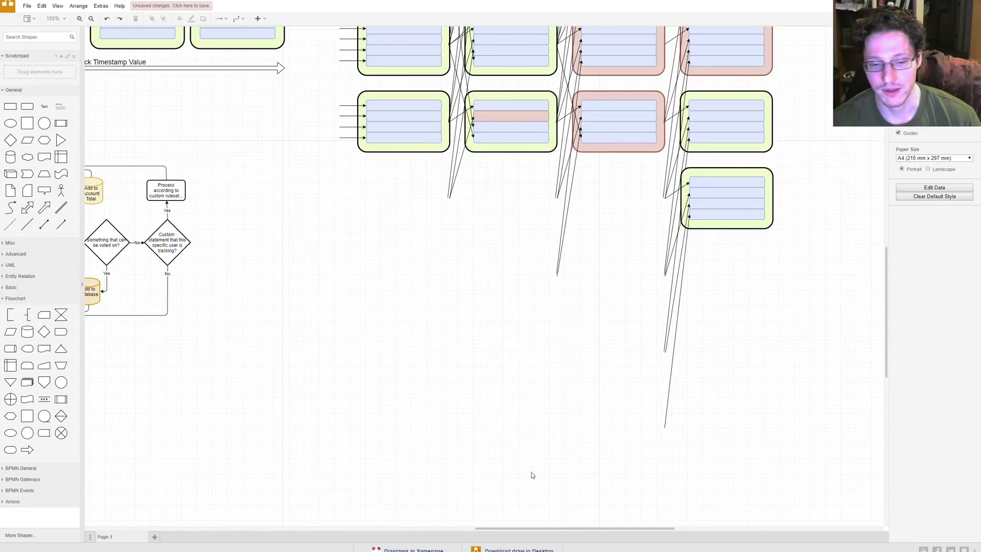
drag(535, 528, 348, 511)
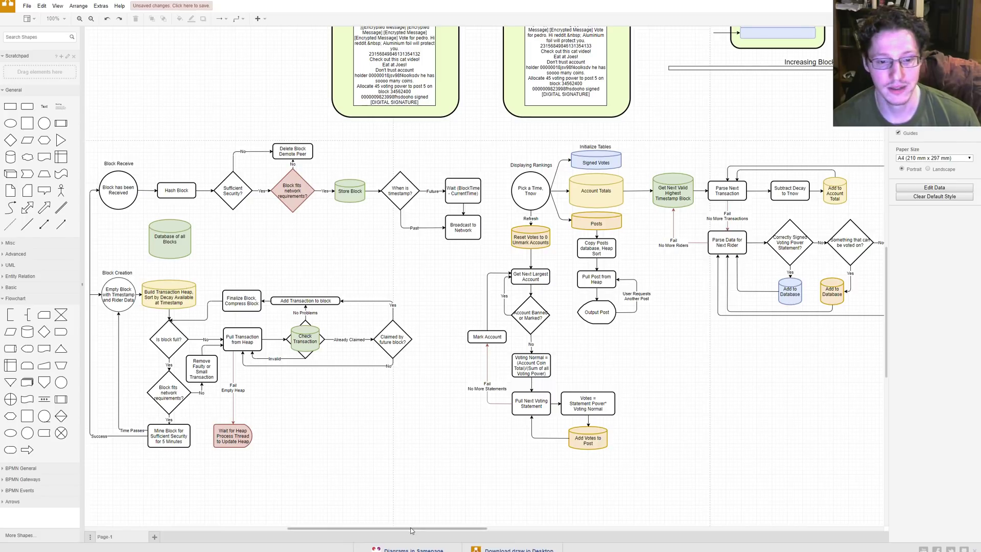
drag(412, 529, 411, 529)
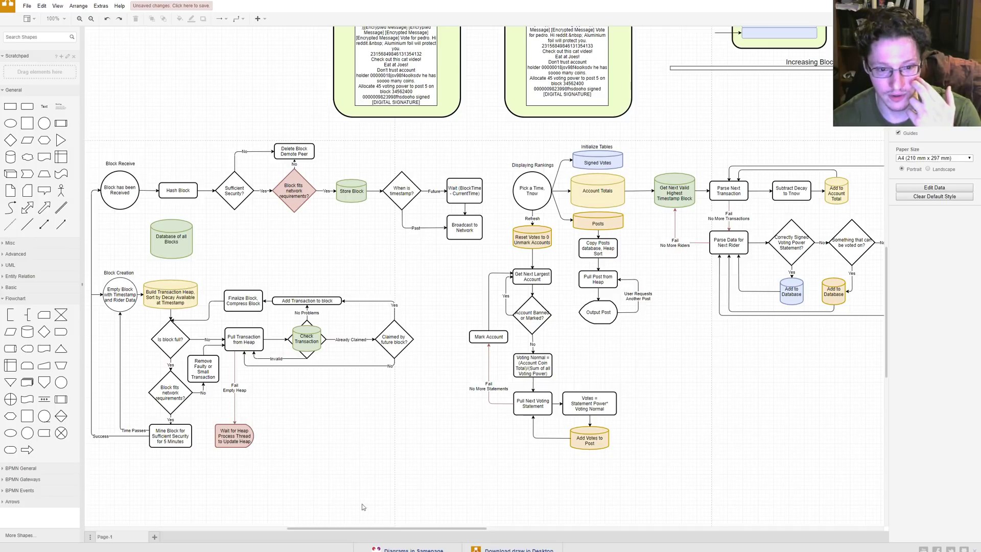
drag(369, 528, 341, 529)
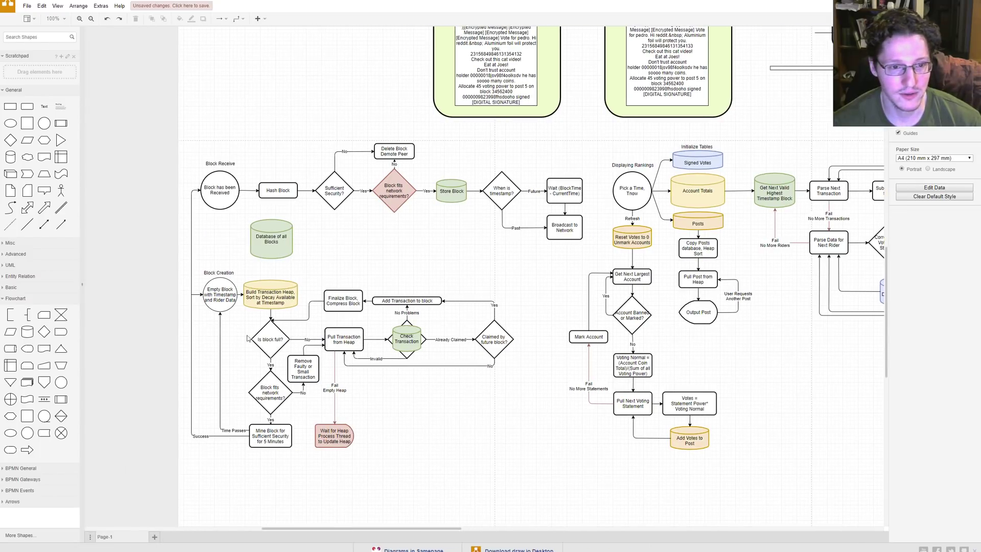
Step: Zoom to 250% on the Empty Block area of the Block Creation loop
scroll(199, 296, up, 2)
scroll(198, 296, up, 3)
scroll(275, 310, down, 2)
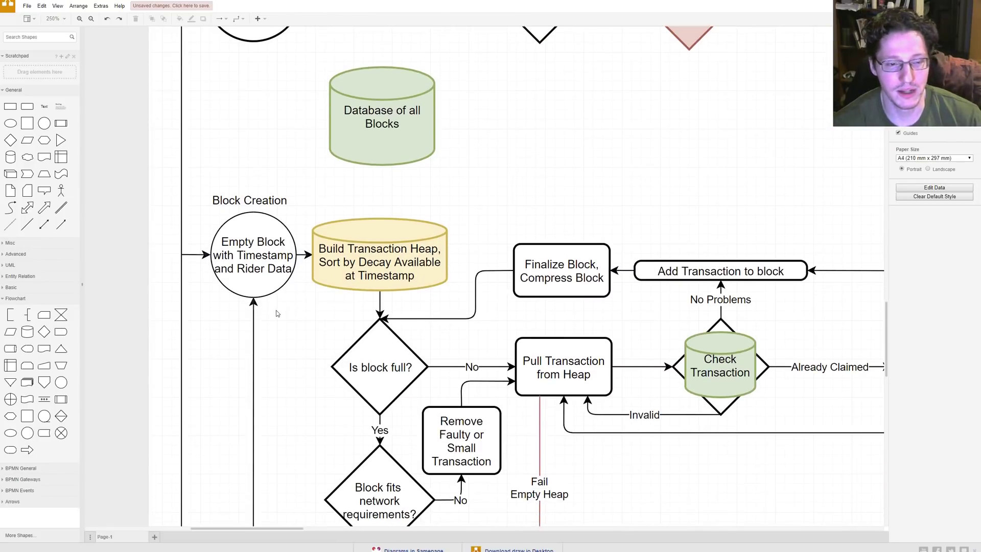
scroll(276, 312, up, 1)
scroll(288, 304, down, 1)
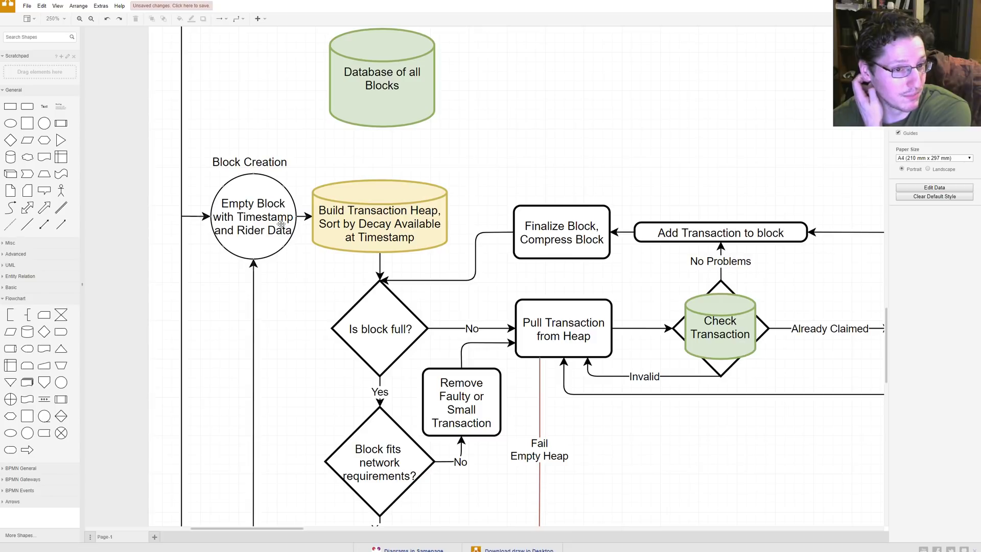
scroll(340, 337, up, 1)
scroll(340, 337, down, 1)
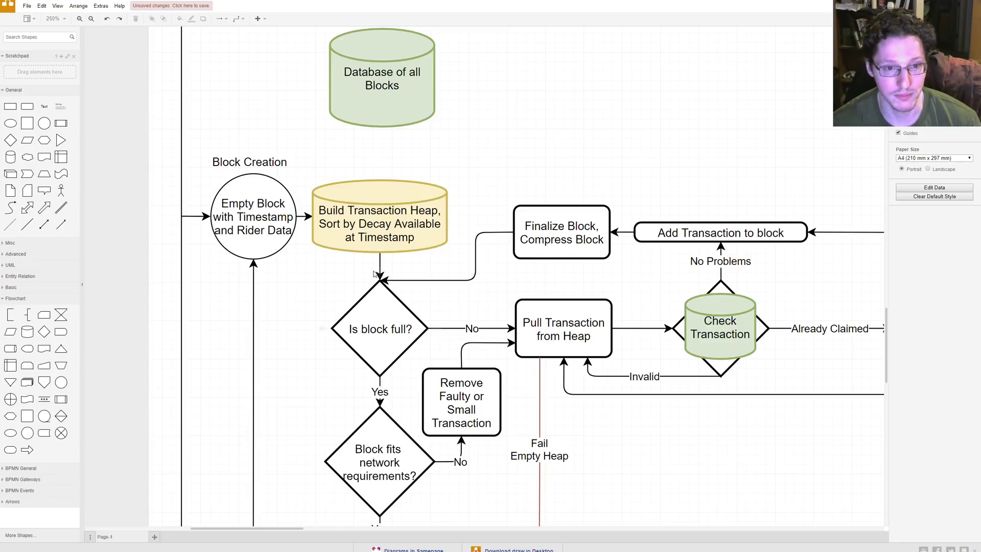
Step: Highlight the Build Transaction Heap cylinder and the Is block full? diamond
drag(499, 154, 298, 275)
click(263, 326)
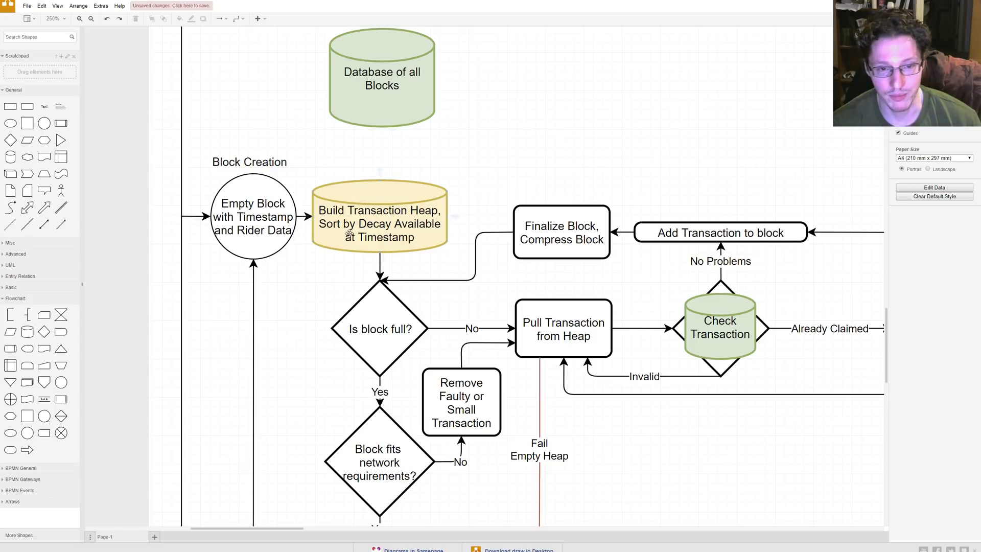
scroll(328, 337, down, 3)
drag(308, 193, 441, 311)
drag(488, 214, 629, 306)
drag(301, 83, 471, 202)
click(323, 248)
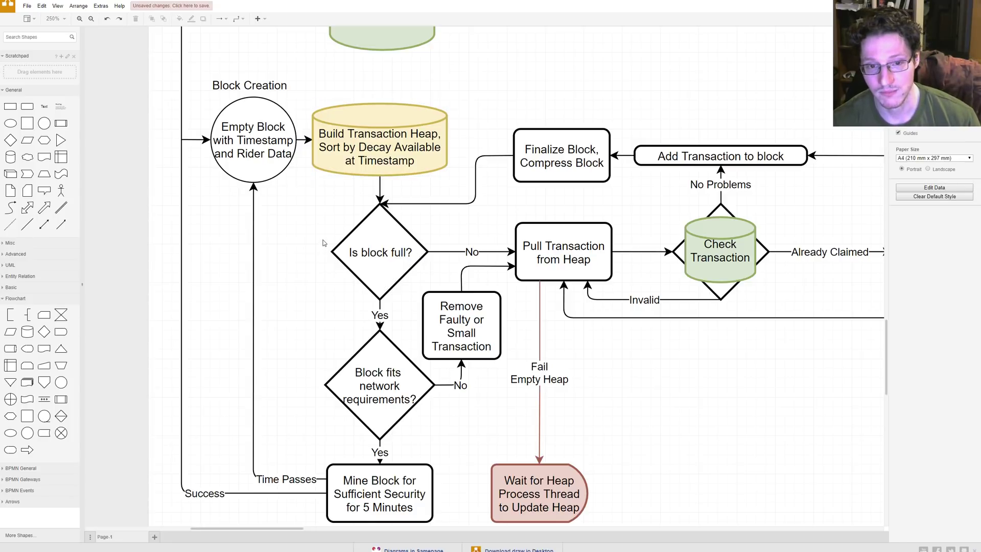
Step: Highlight Pull Transaction from Heap, then scroll right to Claimed by future block?
drag(489, 215, 648, 300)
click(669, 399)
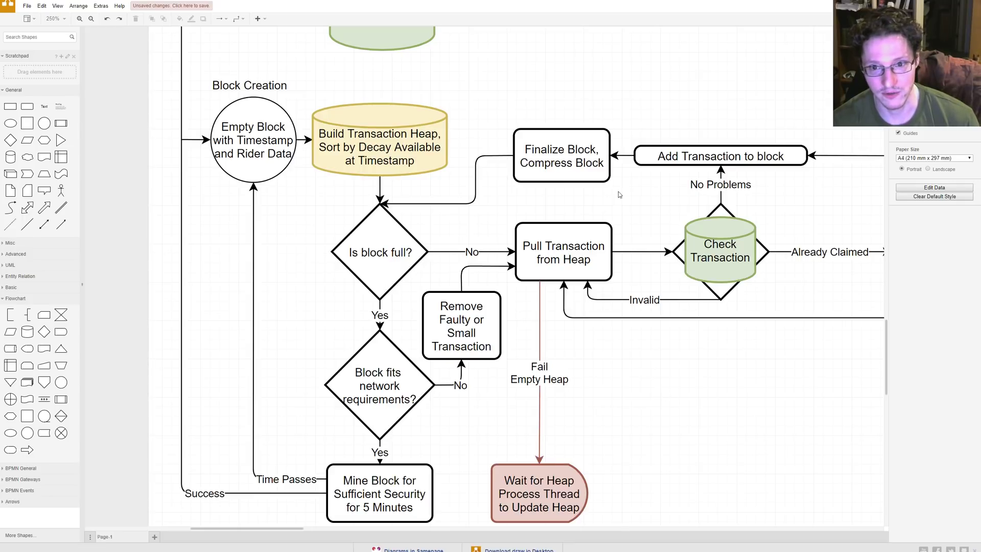
drag(639, 211, 506, 298)
click(652, 404)
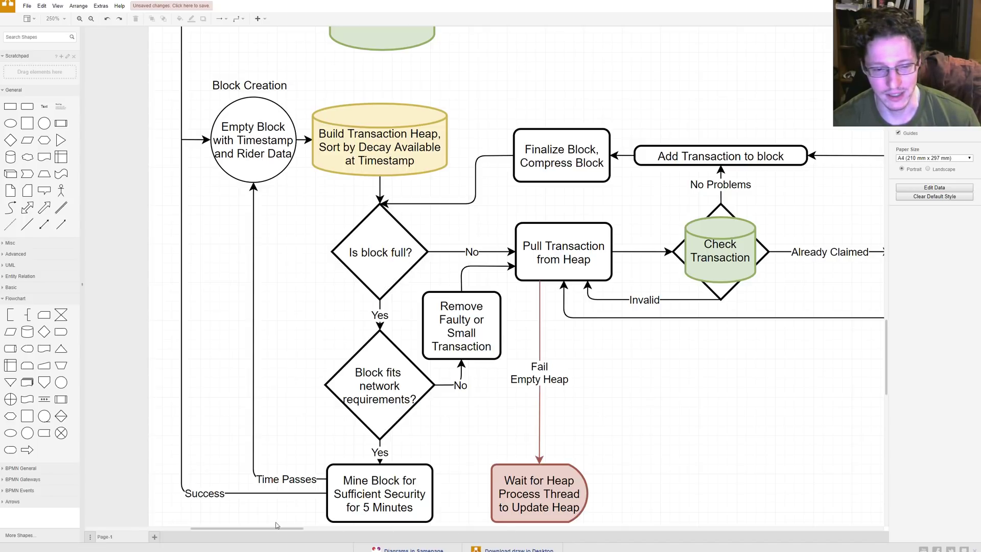
drag(276, 526, 299, 528)
drag(664, 186, 463, 308)
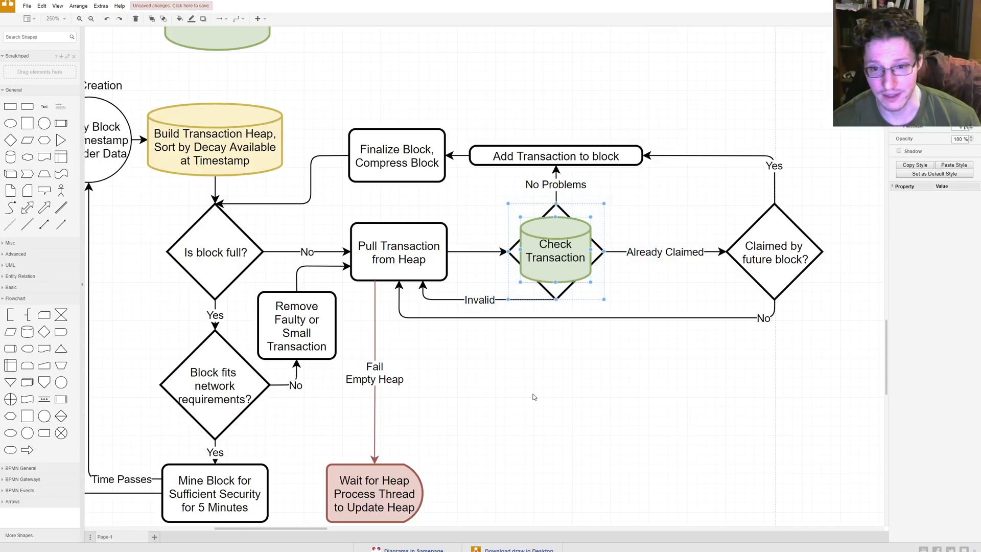
click(534, 397)
drag(621, 219, 729, 301)
scroll(603, 386, up, 4)
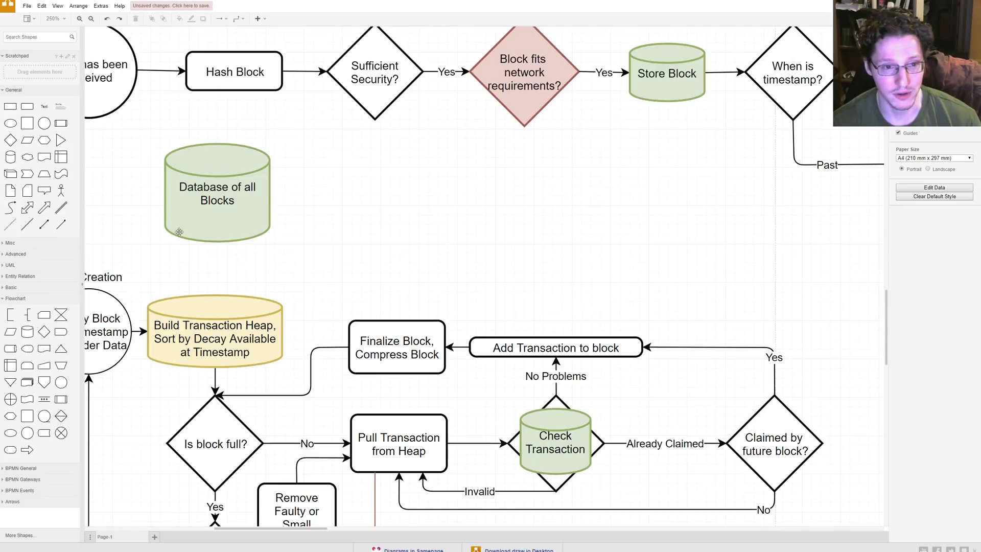
drag(135, 129, 330, 252)
scroll(626, 414, down, 3)
click(626, 414)
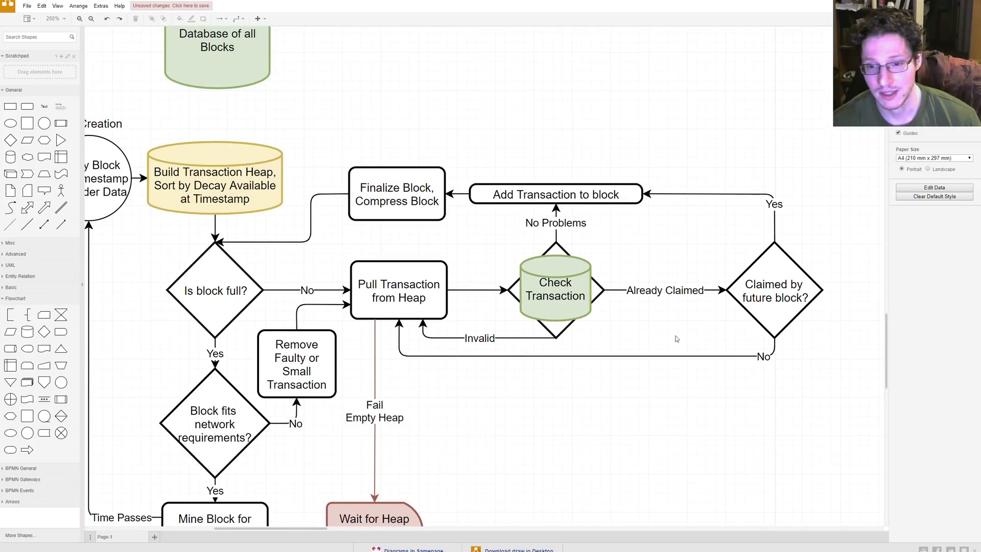
drag(708, 223, 844, 353)
click(734, 149)
drag(717, 130, 449, 241)
click(499, 422)
drag(485, 138, 379, 199)
drag(164, 230, 746, 358)
scroll(577, 408, down, 1)
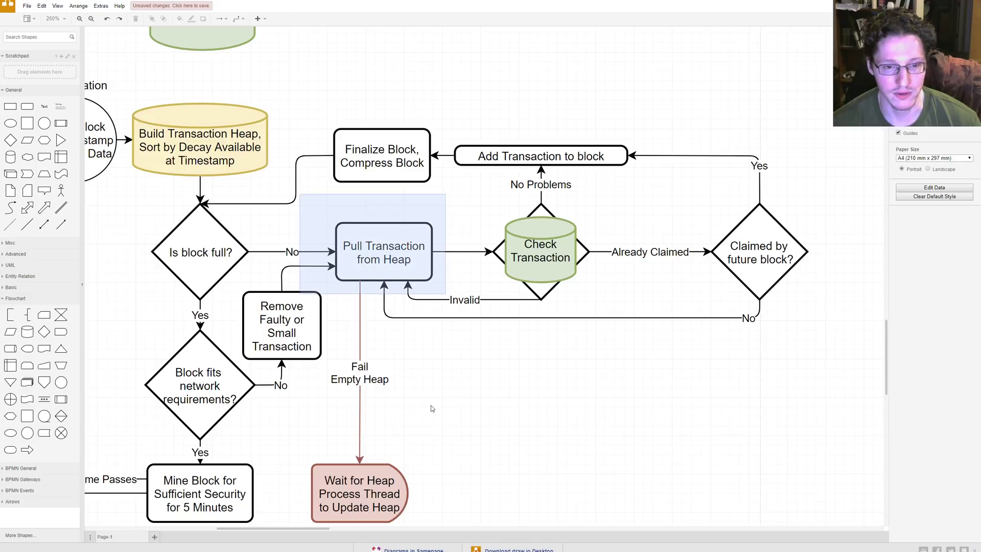
scroll(406, 372, down, 2)
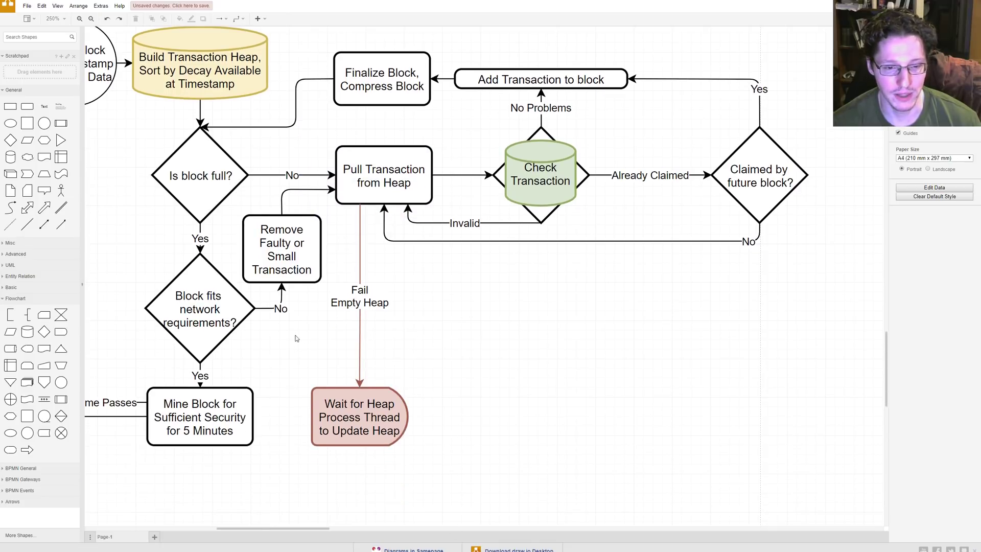
drag(294, 335, 431, 525)
drag(320, 529, 289, 529)
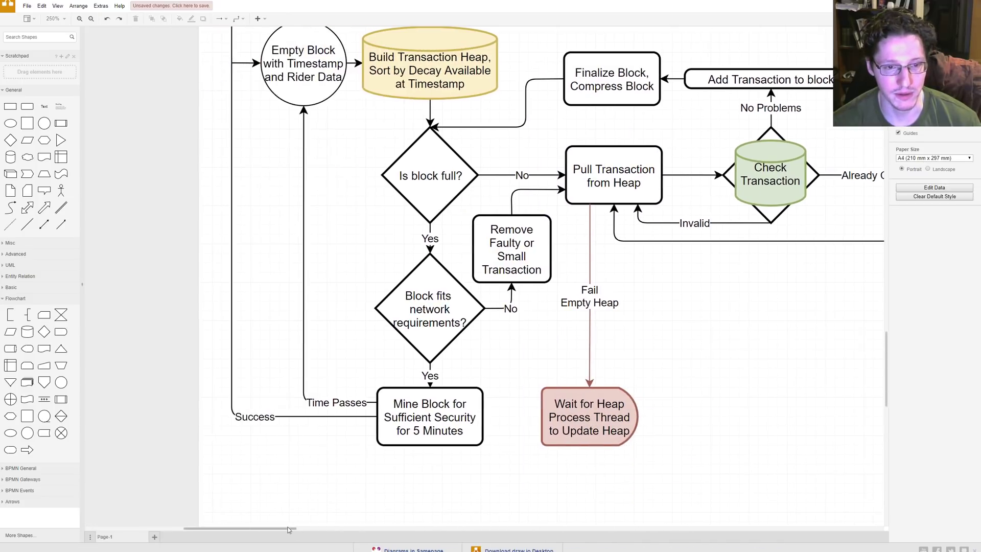
Step: Scroll up to the Block Receive row and Database of all Blocks, highlighting Mine Block along the way
scroll(317, 441, up, 1)
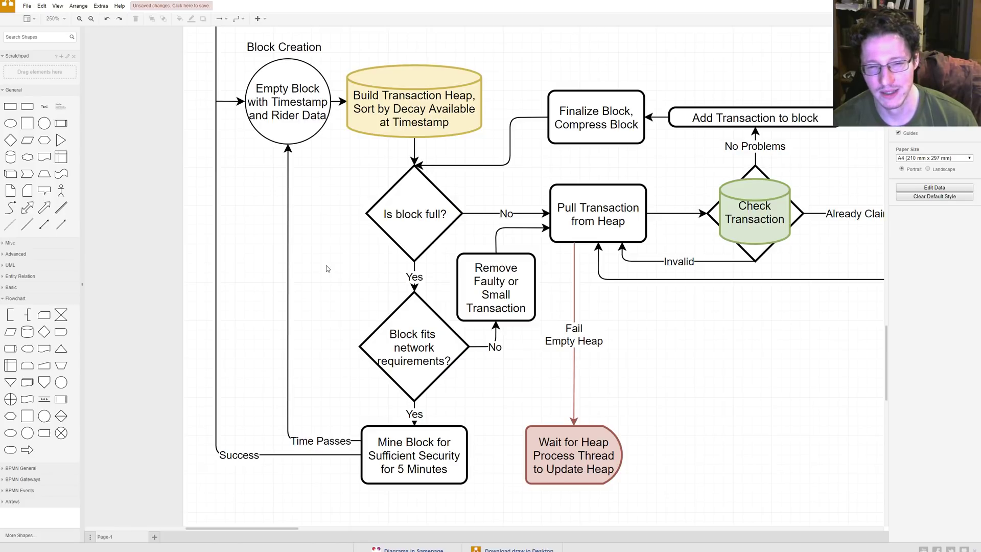
drag(325, 274, 348, 270)
drag(530, 422, 328, 317)
scroll(357, 358, down, 1)
drag(509, 358, 343, 467)
drag(330, 351, 481, 358)
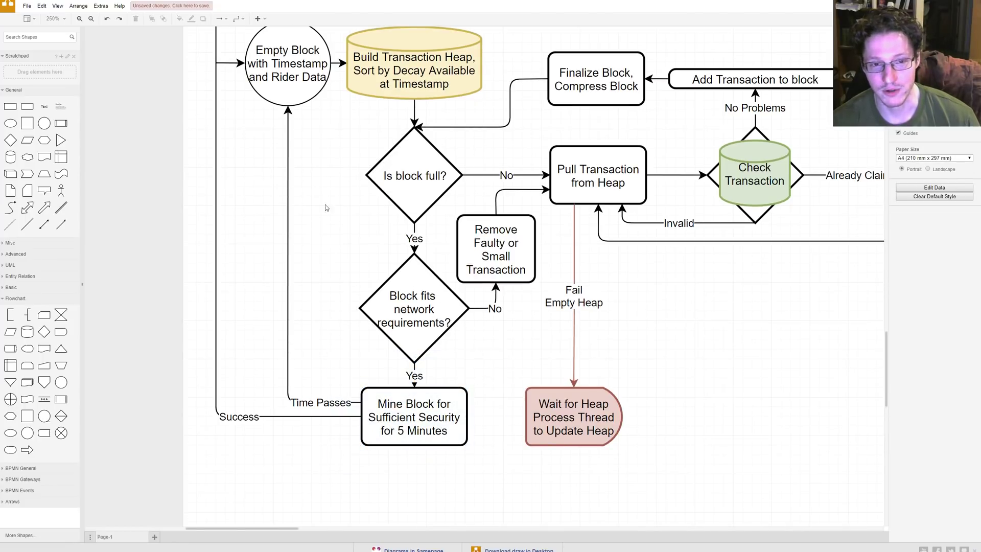
drag(329, 210, 483, 380)
scroll(357, 302, down, 2)
mouse_move(331, 273)
mouse_down()
mouse_move(506, 416)
mouse_move(335, 266)
mouse_up()
click(336, 406)
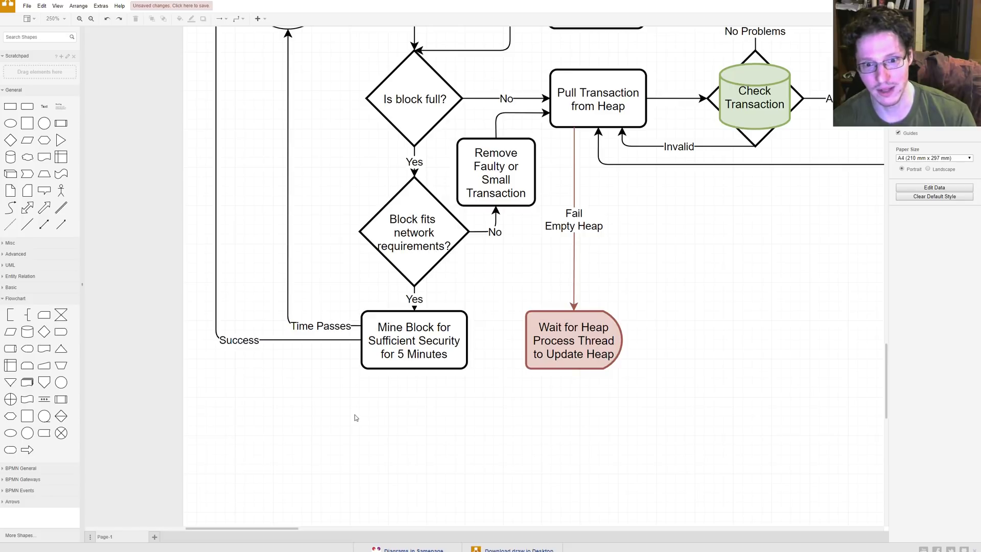
scroll(356, 417, up, 3)
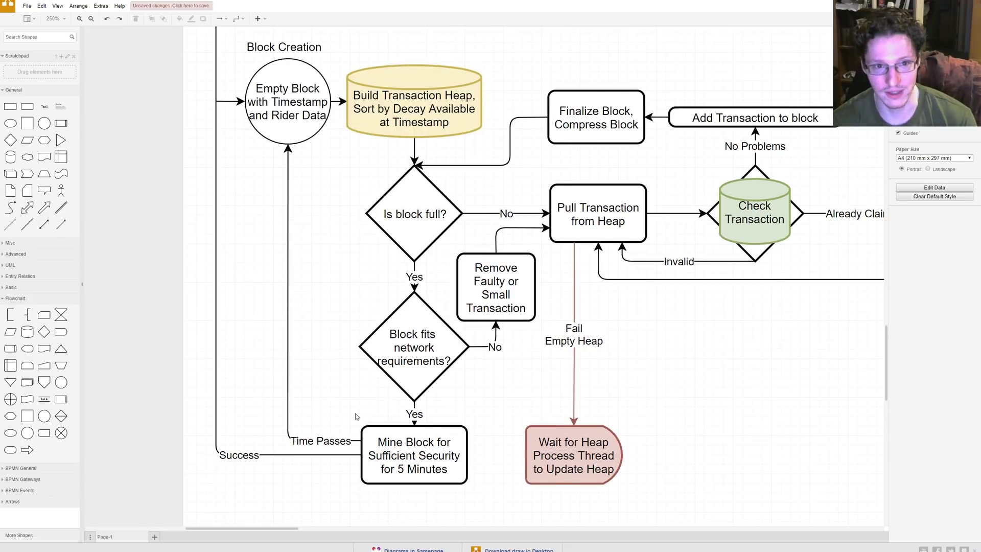
scroll(355, 413, up, 11)
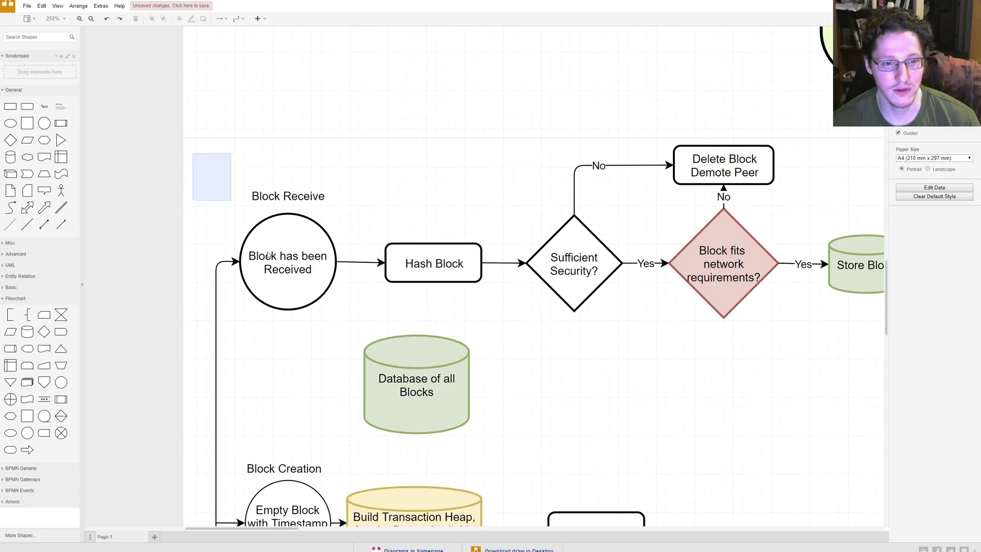
Step: Highlight the Block has been Received circle, Sufficient Security? diamond and Delete Block Demote Peer box
drag(304, 300, 351, 340)
click(314, 355)
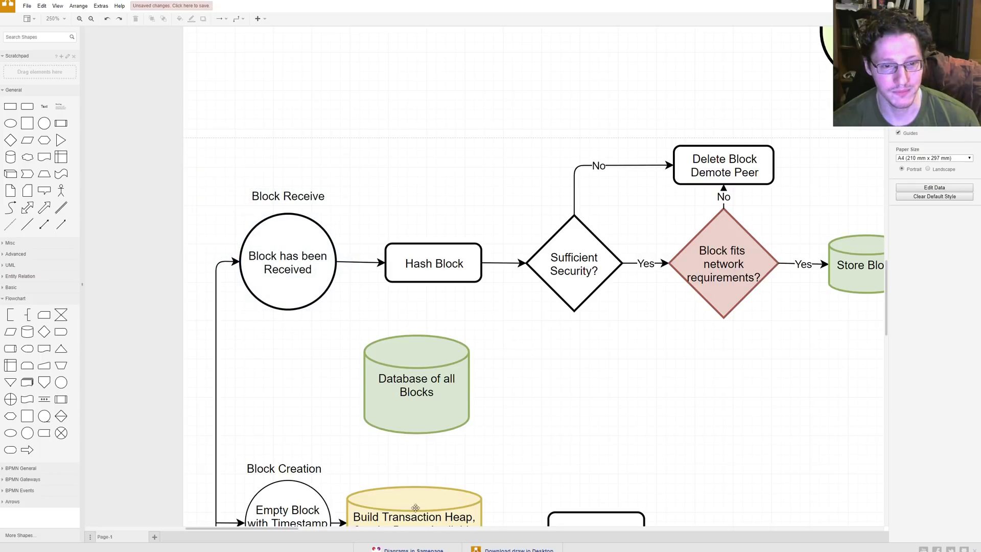
drag(282, 533, 309, 533)
drag(318, 196, 443, 326)
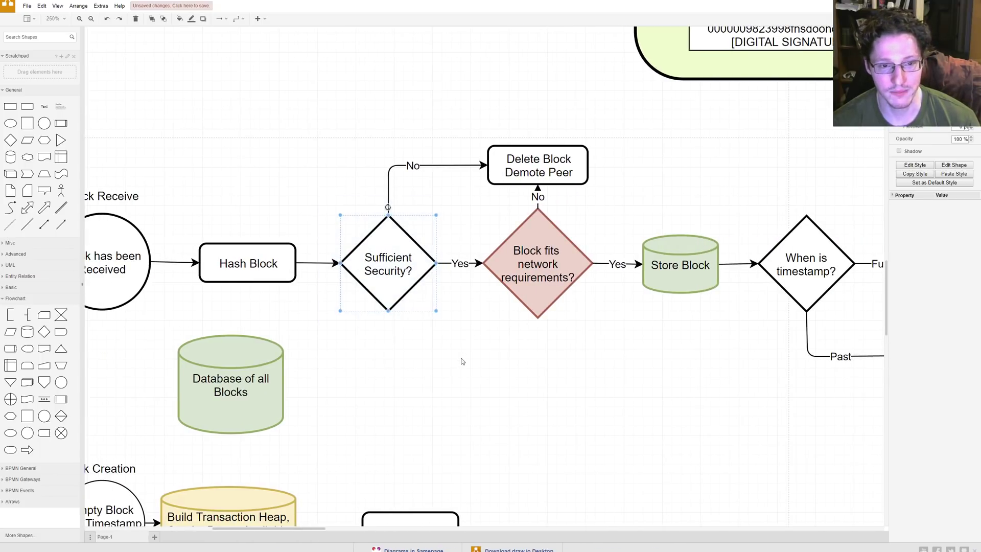
click(438, 193)
drag(425, 111, 613, 215)
click(330, 247)
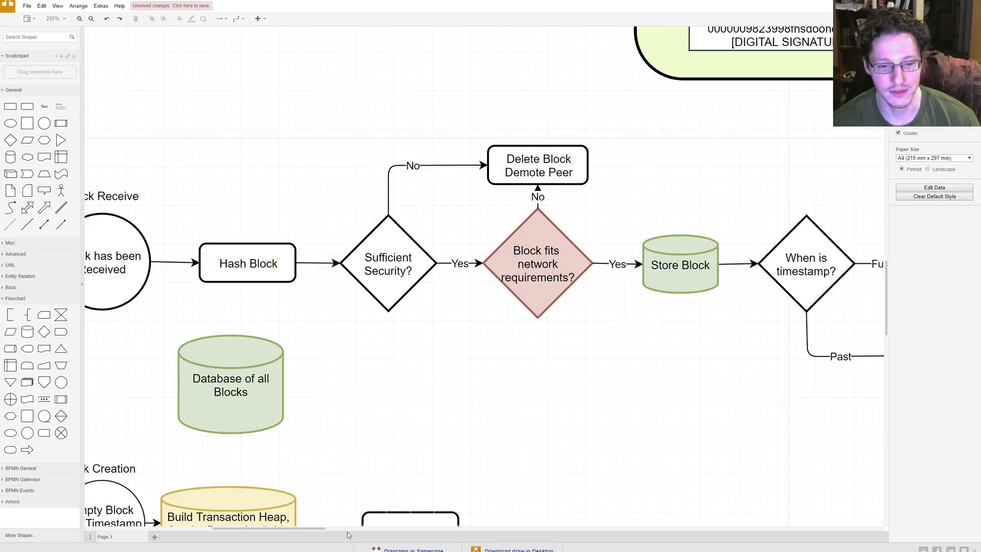
drag(317, 534, 289, 534)
Step: Revisit the Delete Block Demote Peer box and the surrounding Block Receive shapes
scroll(400, 420, down, 3)
scroll(400, 420, down, 7)
scroll(396, 423, up, 10)
drag(656, 118, 807, 198)
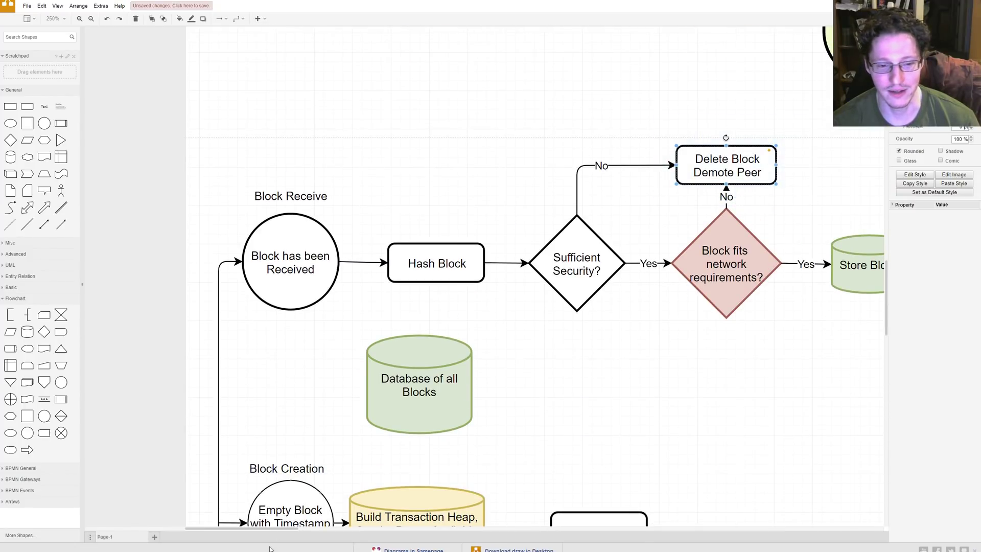
drag(283, 532, 330, 529)
scroll(401, 429, down, 3)
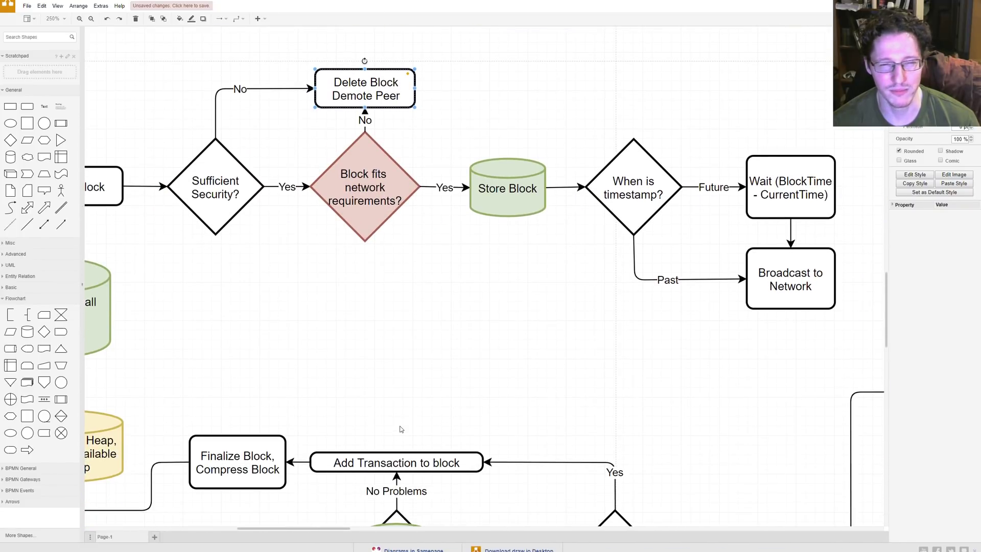
scroll(400, 429, up, 2)
drag(494, 142, 268, 332)
click(443, 361)
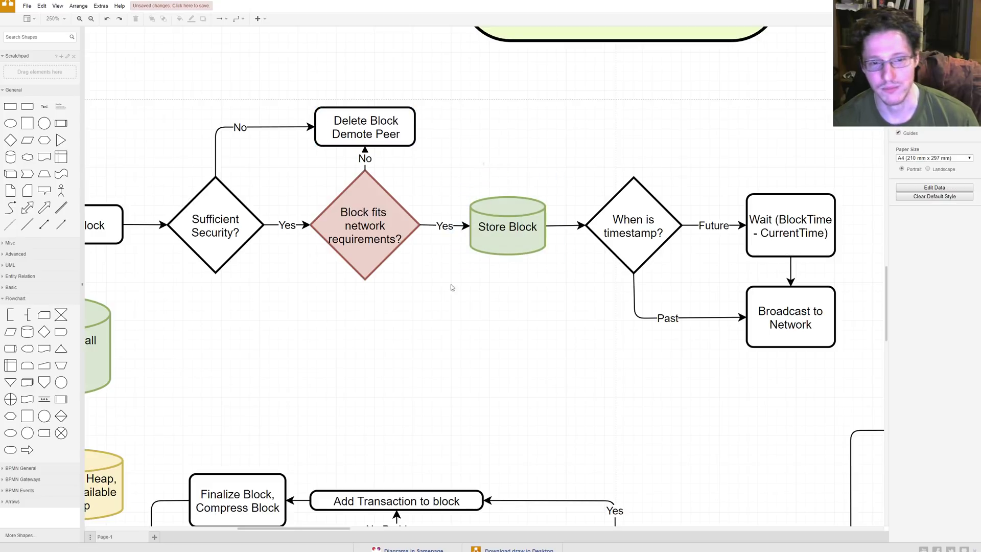
drag(321, 528, 287, 533)
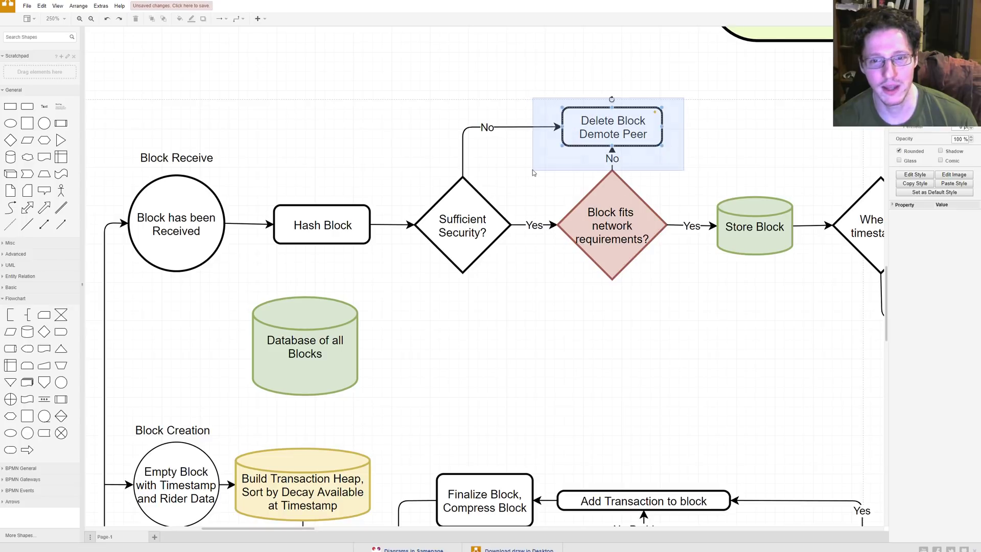
Step: Highlight the When is timestamp? diamond, Wait (BlockTime - CurrentTime) and Broadcast to Network boxes
mouse_move(543, 77)
mouse_down()
mouse_move(702, 159)
mouse_move(526, 76)
mouse_up()
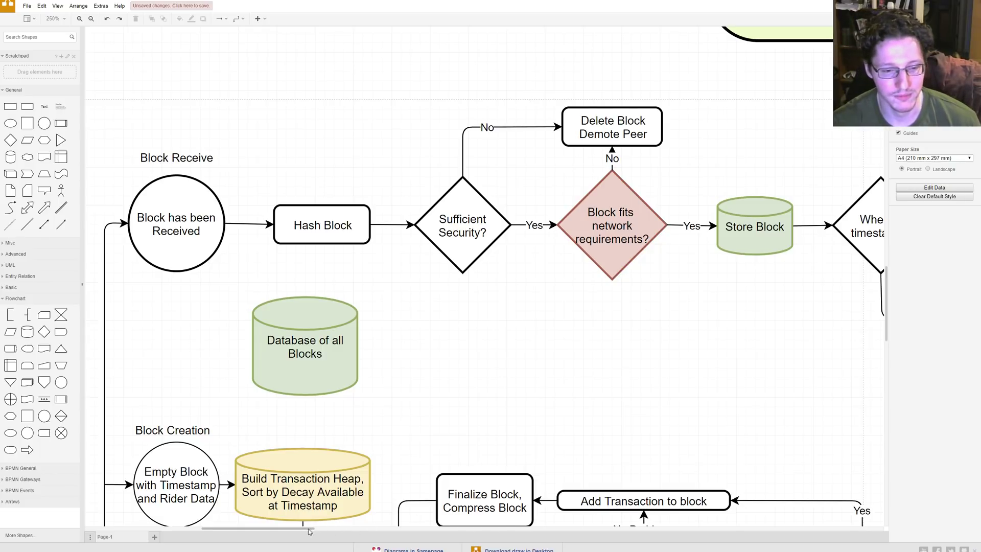
drag(312, 529, 350, 530)
drag(408, 160, 550, 329)
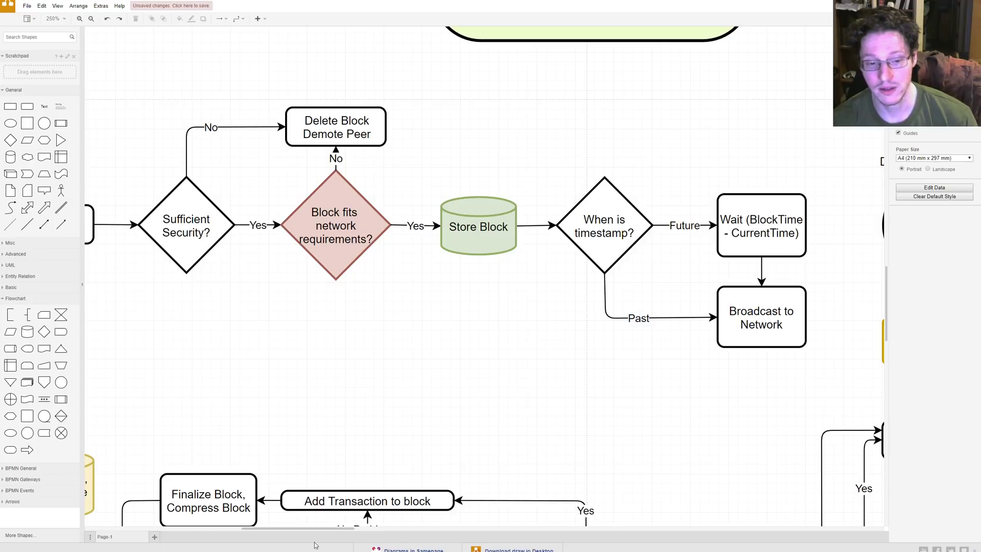
drag(322, 529, 351, 529)
drag(340, 143, 484, 294)
drag(512, 154, 640, 276)
click(510, 141)
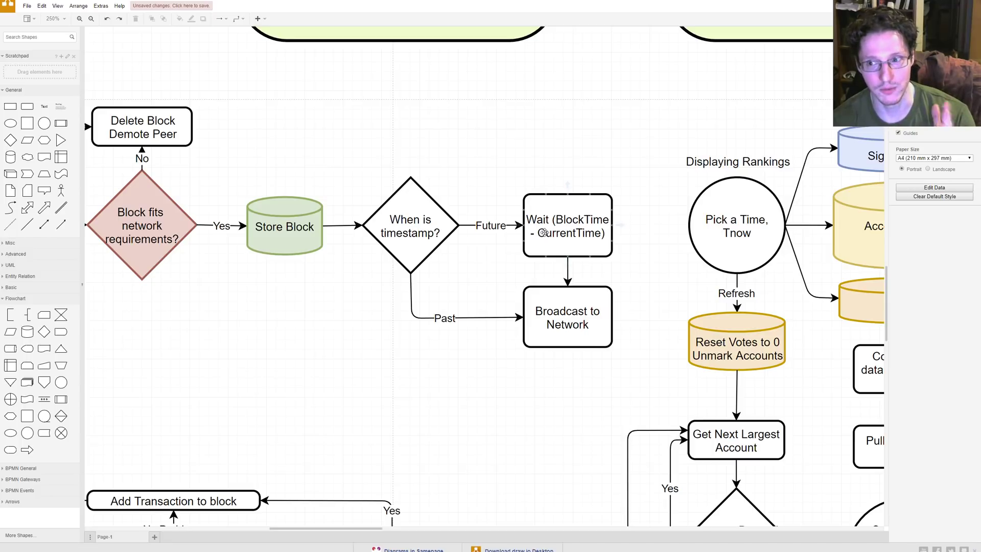
drag(509, 276, 633, 372)
click(619, 371)
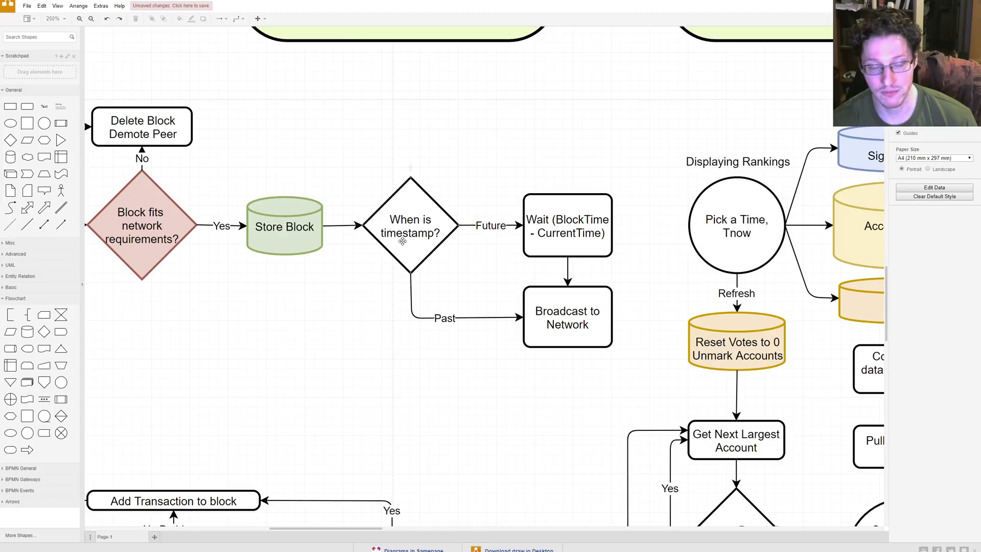
drag(351, 291, 647, 400)
scroll(511, 445, down, 3)
drag(337, 528, 365, 409)
Step: Select the Broadcast to Network box, then scroll over to the Displaying Rankings area
drag(394, 192, 531, 297)
click(438, 476)
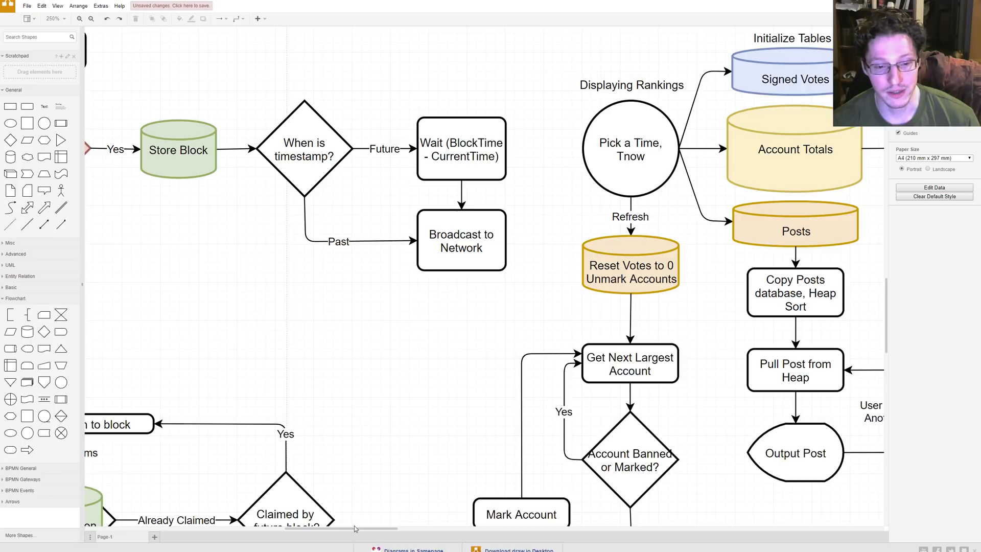
drag(355, 529, 417, 539)
scroll(438, 477, up, 4)
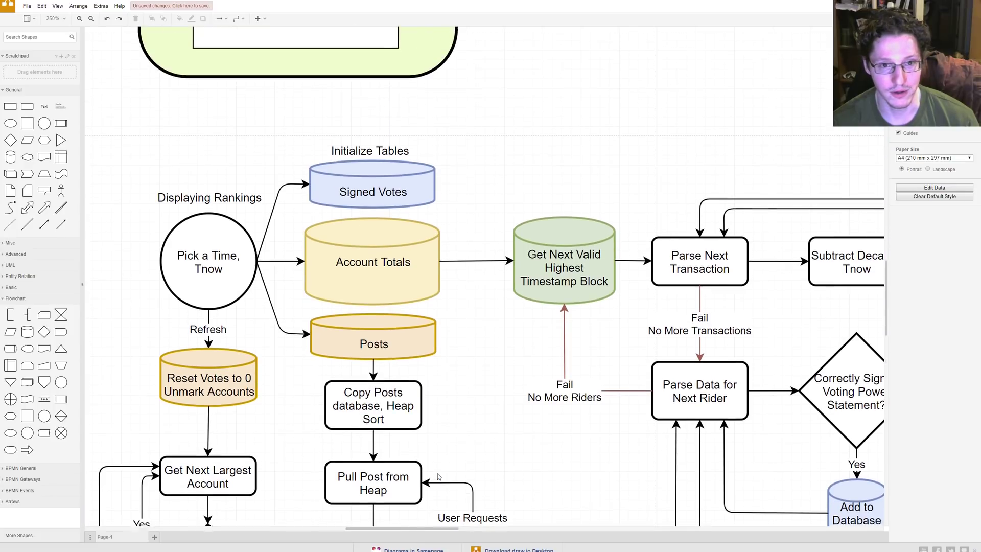
scroll(437, 477, down, 4)
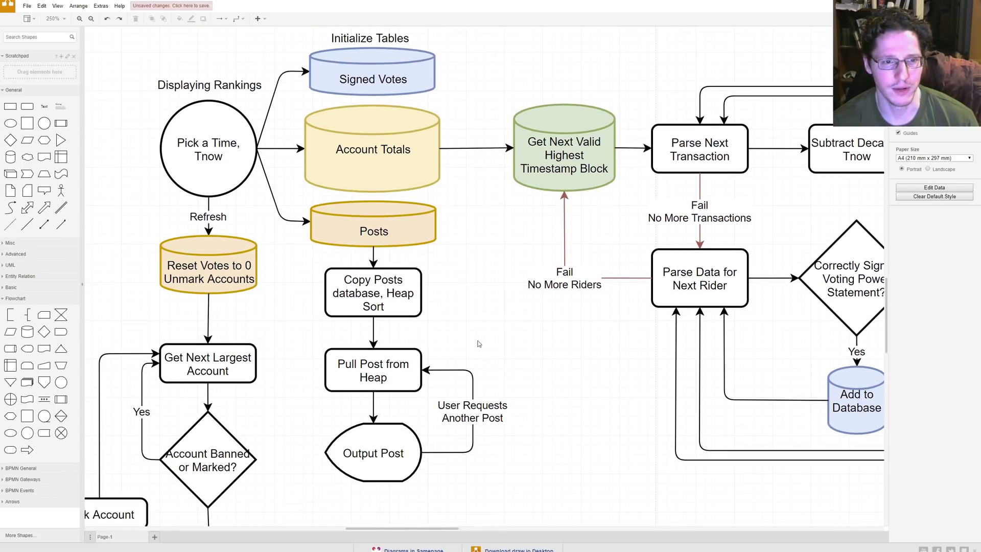
scroll(480, 344, up, 1)
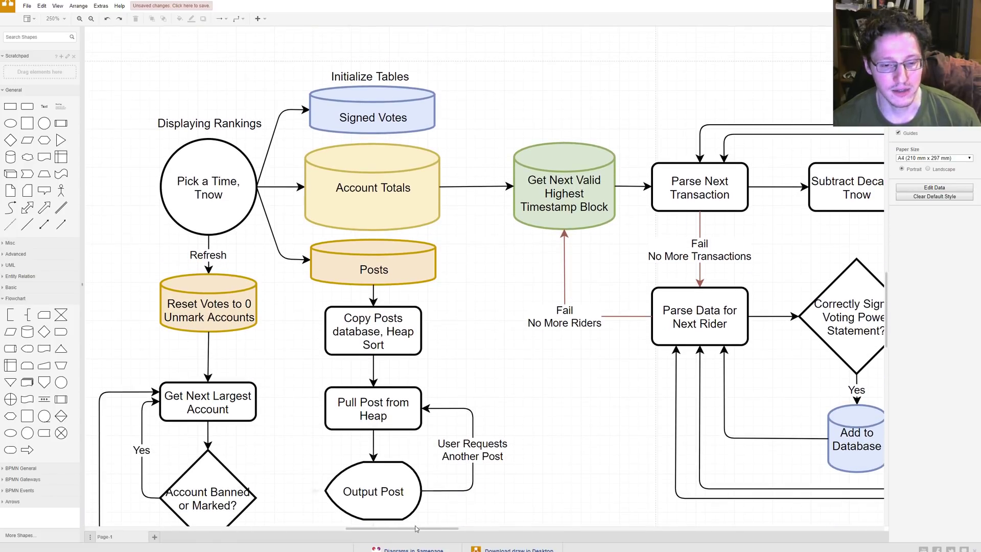
scroll(385, 411, left, 4)
scroll(385, 412, down, 1)
scroll(402, 506, down, 5)
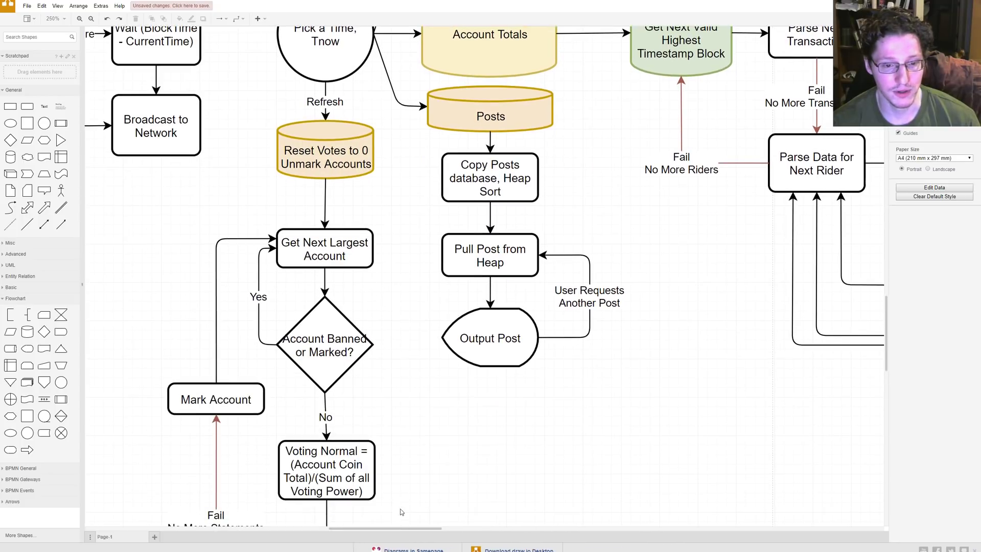
mouse_move(406, 529)
mouse_down()
mouse_move(333, 528)
mouse_move(414, 523)
mouse_up()
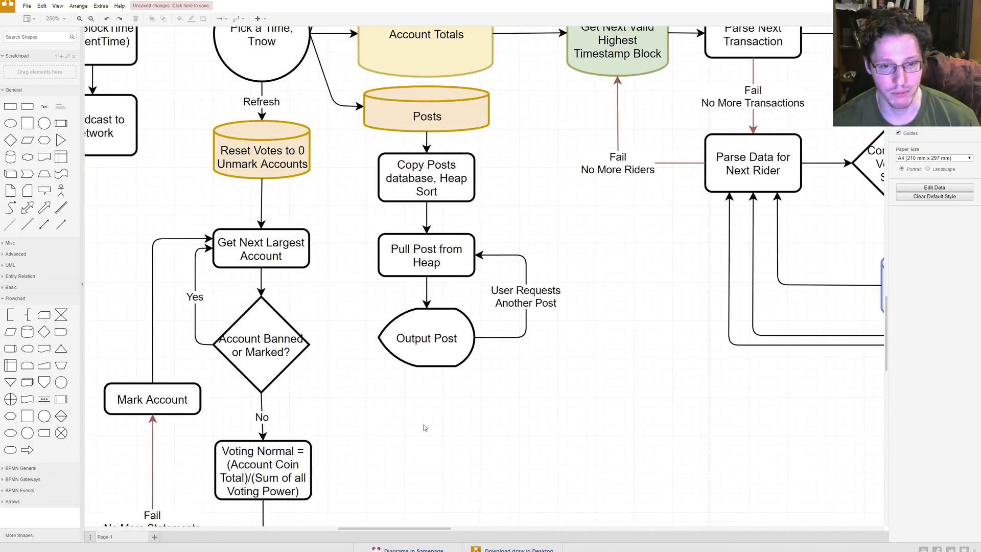
scroll(424, 426, up, 4)
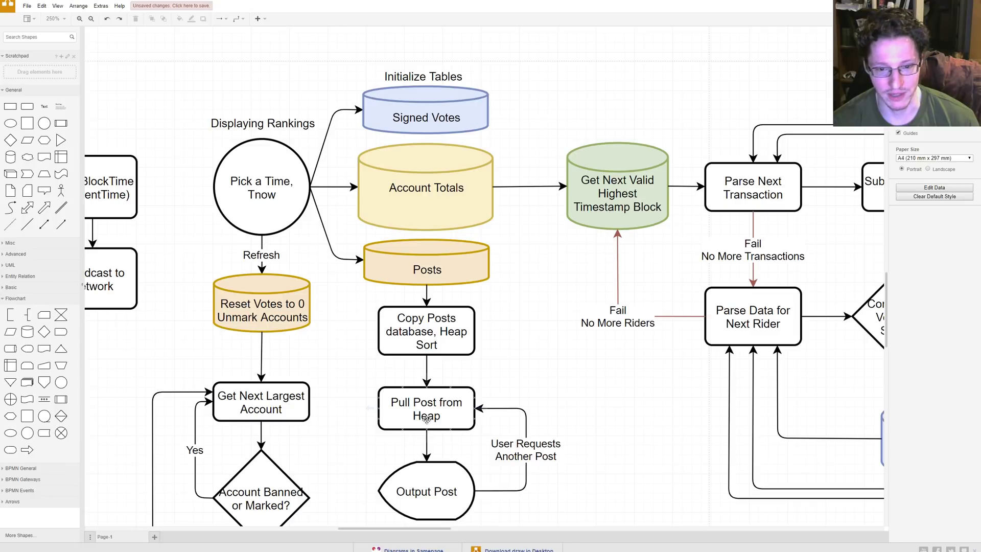
scroll(366, 325, down, 1)
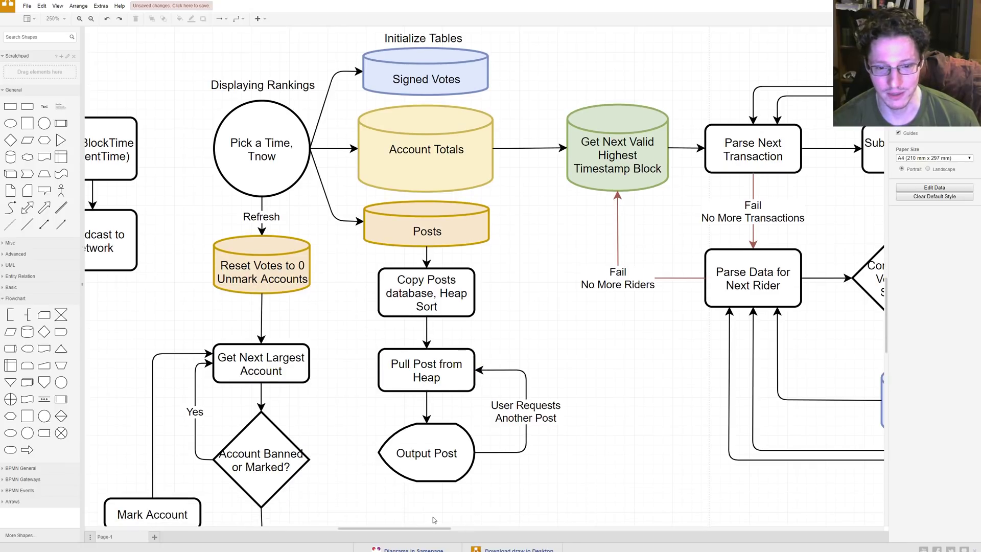
scroll(420, 401, up, 1)
Step: Highlight the Pick a Time, Tnow circle, Signed Votes, and the Account Totals and Posts tables
drag(173, 82, 338, 239)
drag(161, 70, 333, 244)
drag(339, 46, 515, 137)
drag(543, 124, 317, 309)
click(317, 310)
Step: Move right to the Get Next Valid Highest Timestamp Block cylinder and select it
mouse_move(354, 532)
mouse_down()
mouse_move(368, 532)
mouse_move(359, 532)
mouse_up()
drag(285, 48, 517, 311)
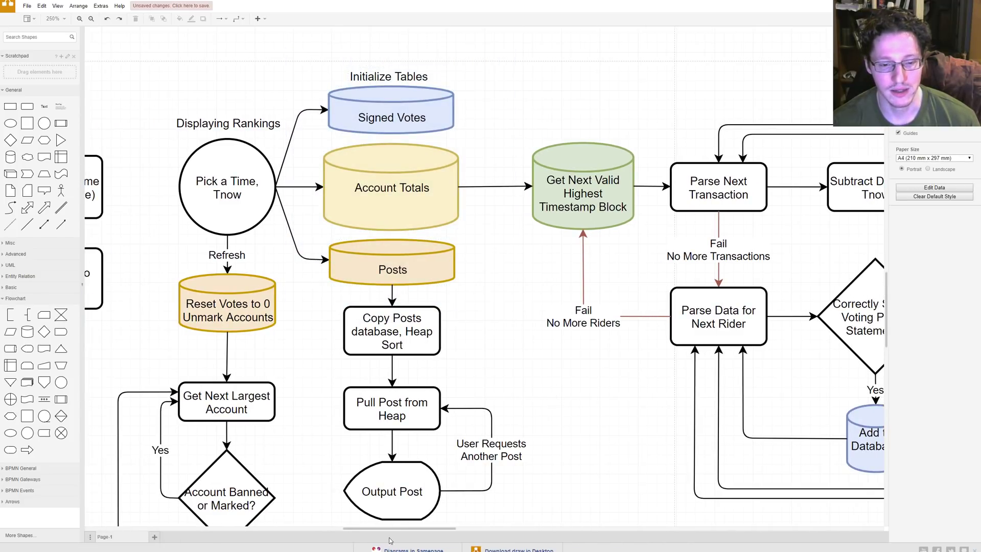
drag(421, 531, 443, 531)
drag(369, 106, 490, 229)
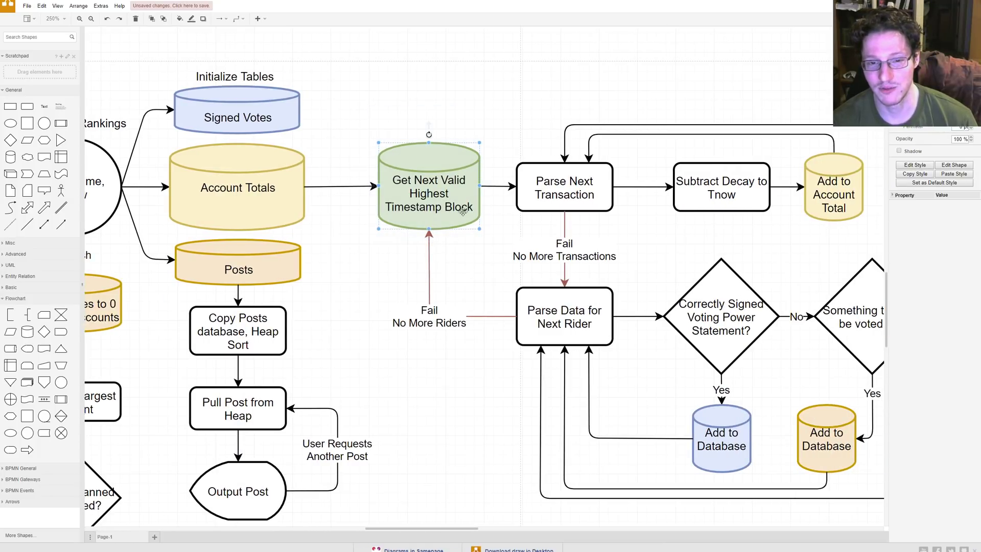
Step: Select the Pick a Time circle, then move right to Process according to custom ruleset
click(466, 258)
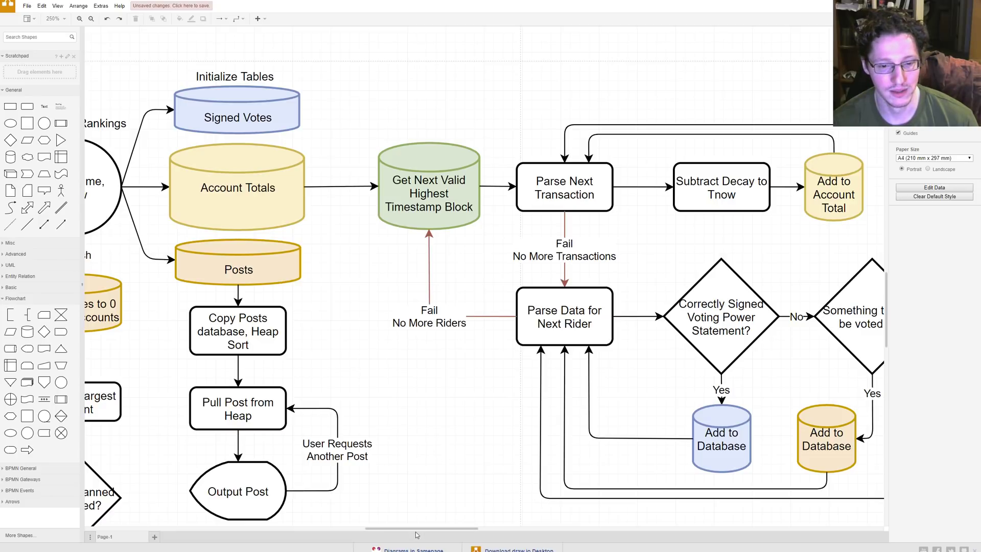
drag(417, 532, 399, 532)
drag(122, 107, 272, 246)
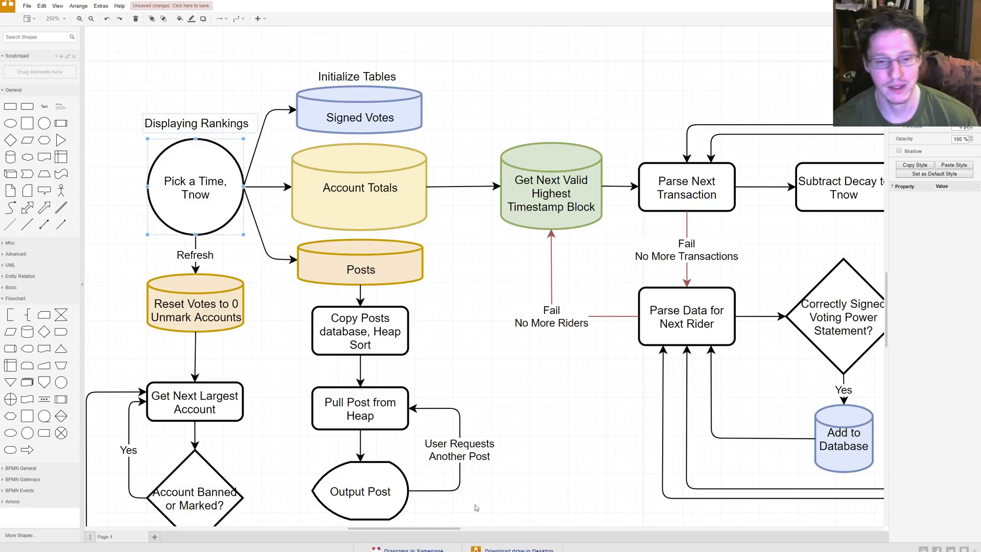
drag(449, 529, 503, 529)
Step: Select Parse Next Transaction, Subtract Decay to Tnow and Add to Account Total, clearing each
click(307, 147)
drag(261, 112, 416, 233)
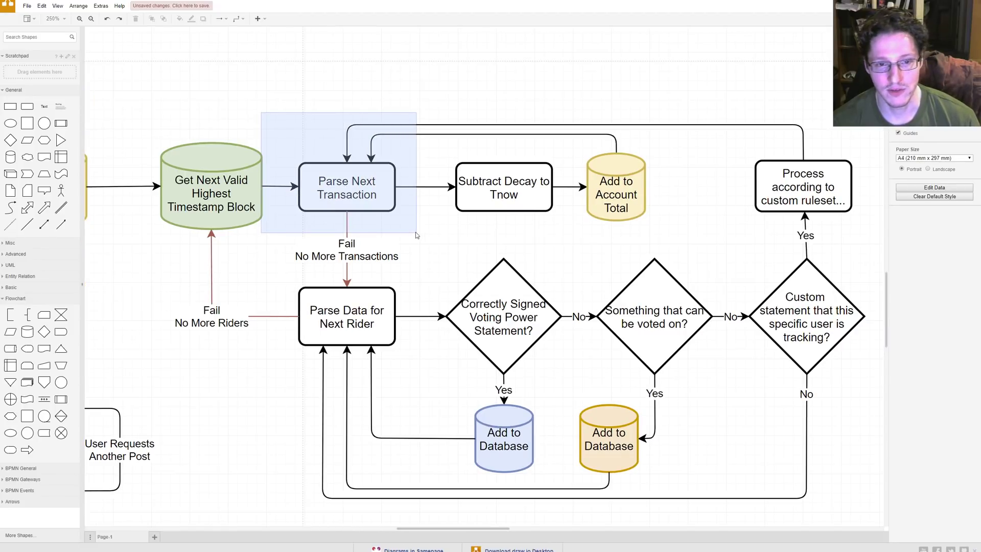
key(Escape)
drag(438, 142, 576, 230)
key(Escape)
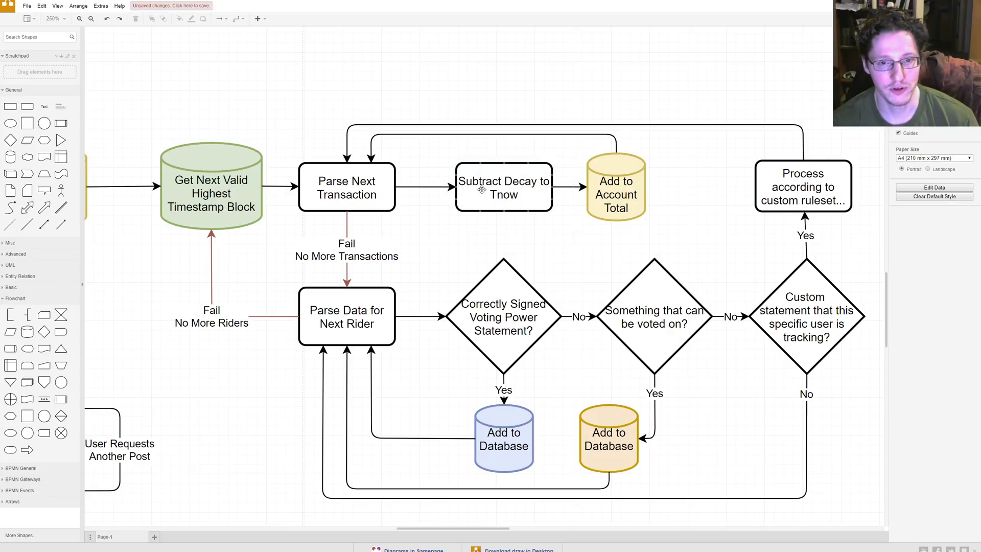
drag(429, 152, 575, 234)
key(Escape)
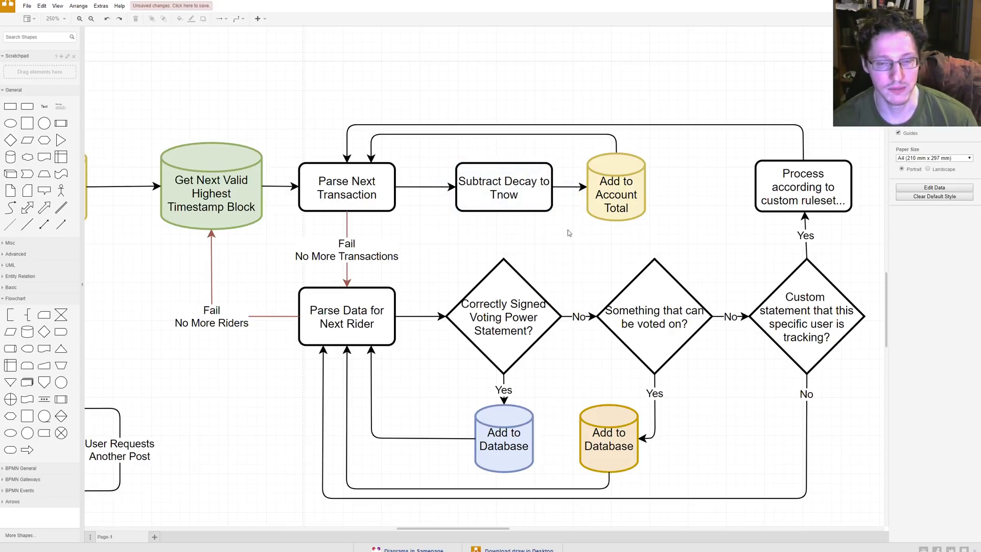
drag(565, 143, 672, 230)
key(Escape)
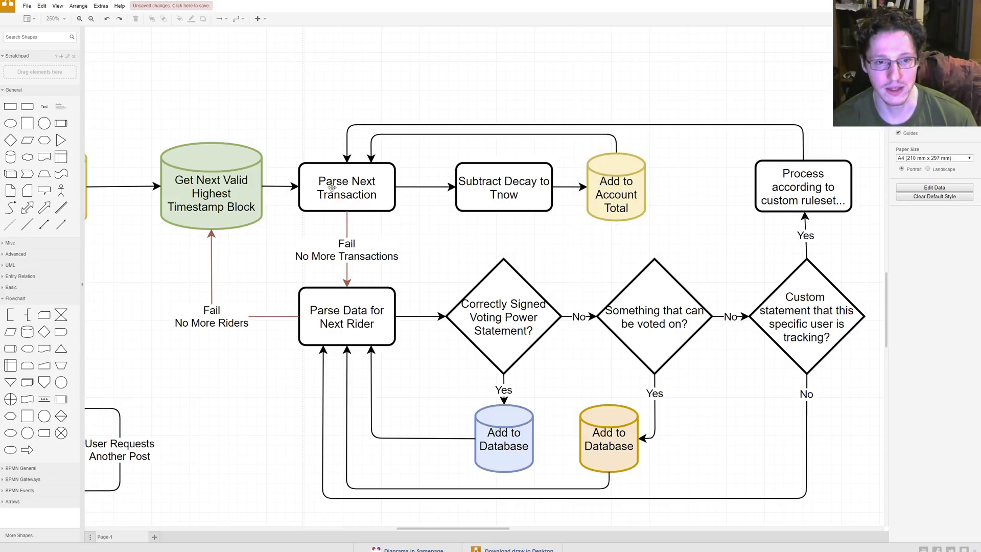
Step: Highlight Parse Data for Next Rider, the Correctly Signed Voting Power Statement? diamond and Add to Database
drag(398, 530, 394, 529)
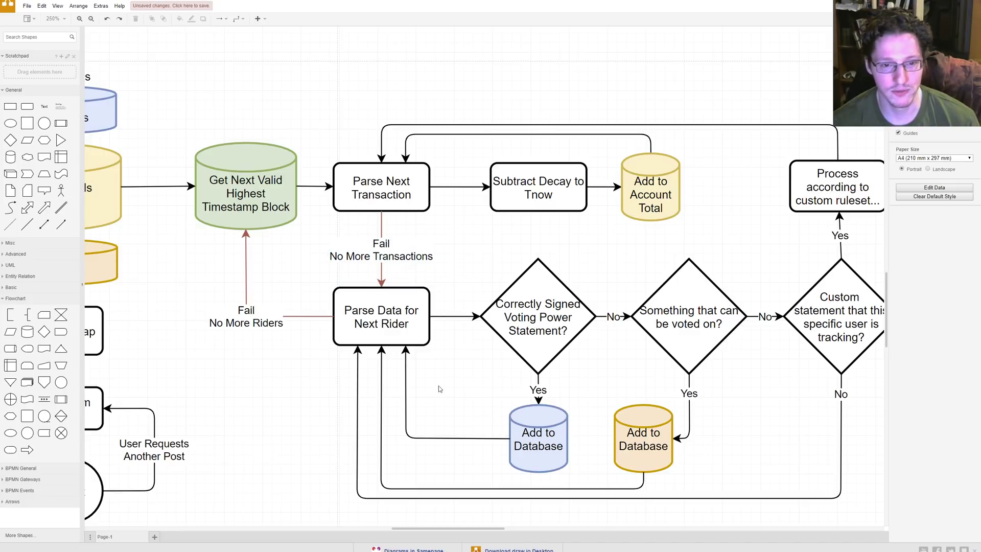
drag(303, 282, 459, 367)
click(459, 386)
drag(445, 528, 455, 523)
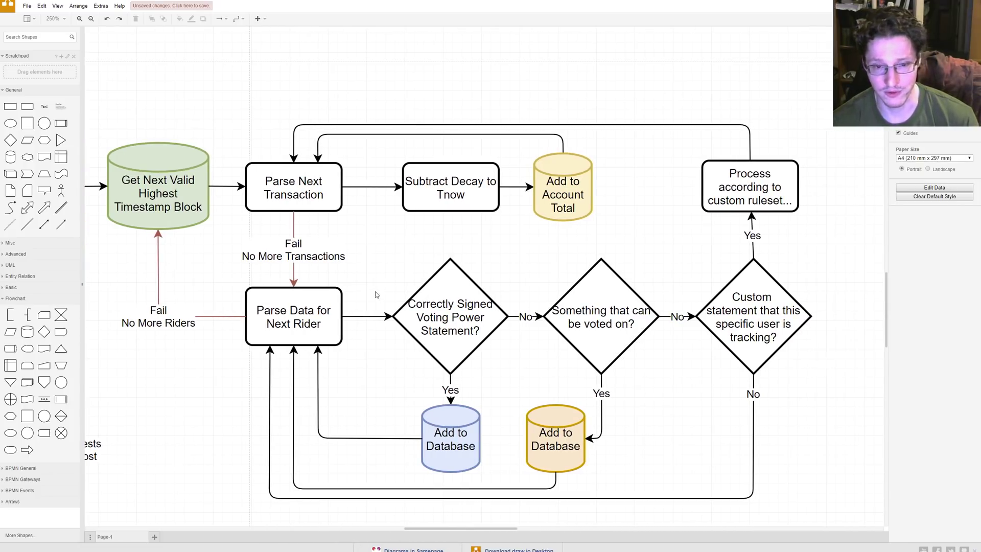
drag(372, 241, 528, 394)
drag(372, 227, 380, 245)
drag(388, 377, 522, 488)
scroll(215, 212, left, 8)
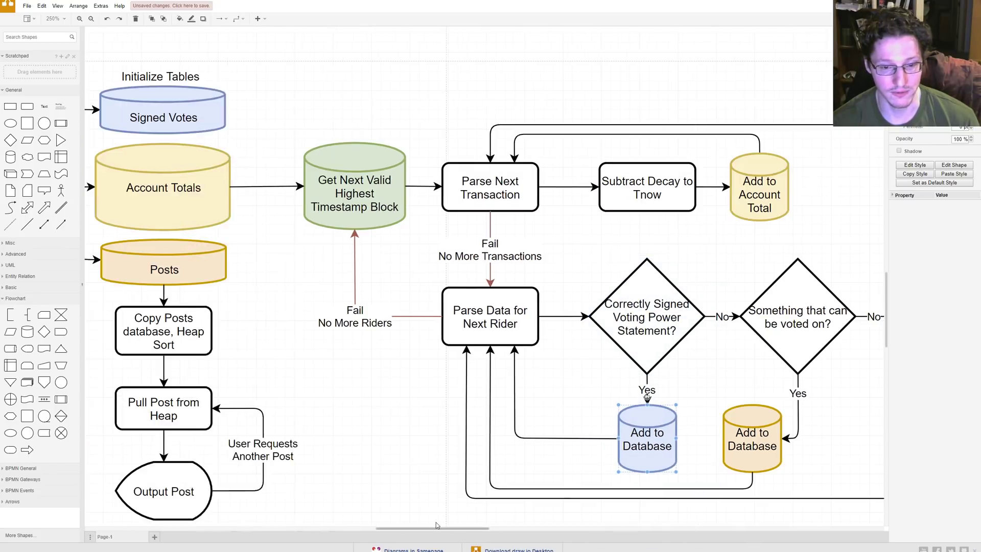
scroll(505, 329, right, 9)
drag(432, 528, 394, 527)
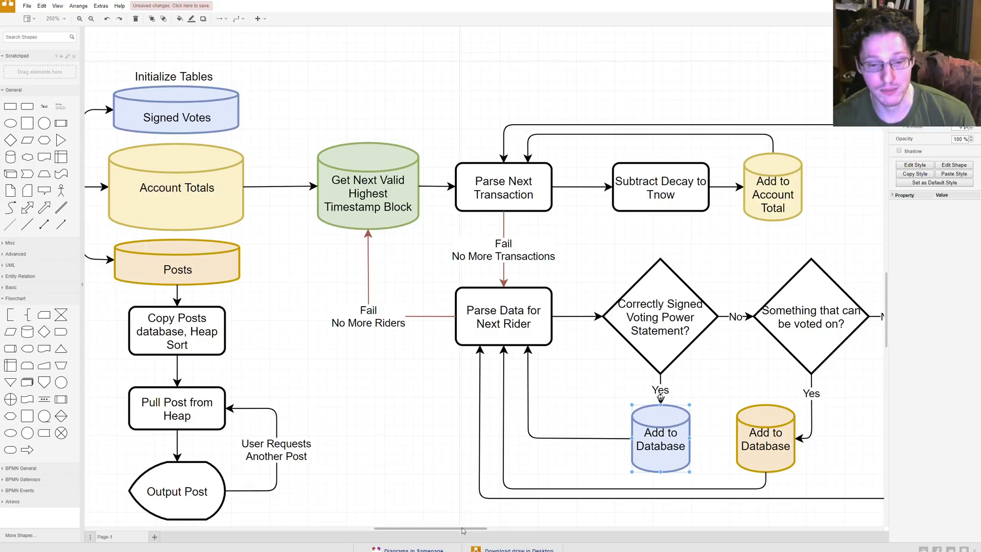
drag(464, 528, 479, 528)
drag(475, 246, 614, 384)
drag(499, 379, 603, 473)
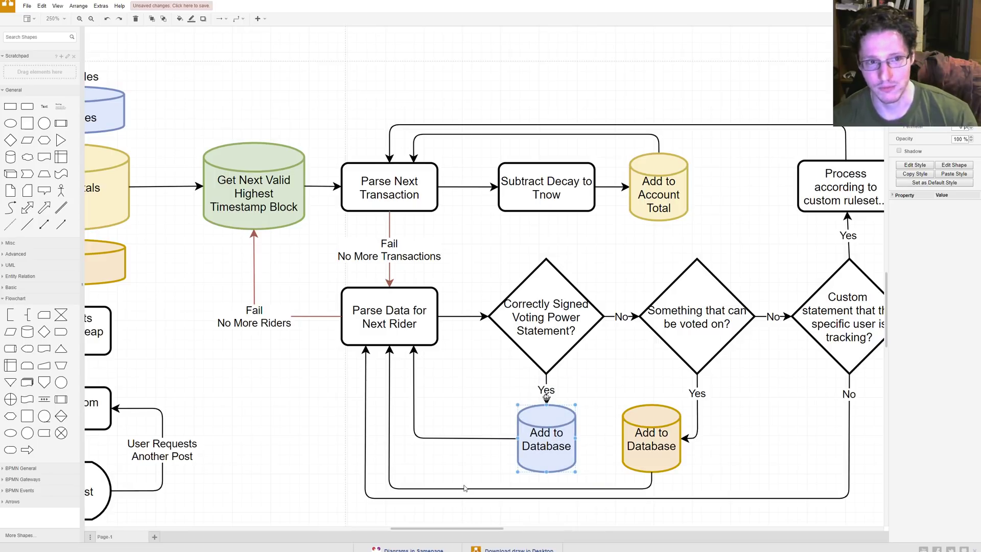
mouse_move(443, 531)
mouse_down()
mouse_move(419, 532)
mouse_move(441, 532)
mouse_up()
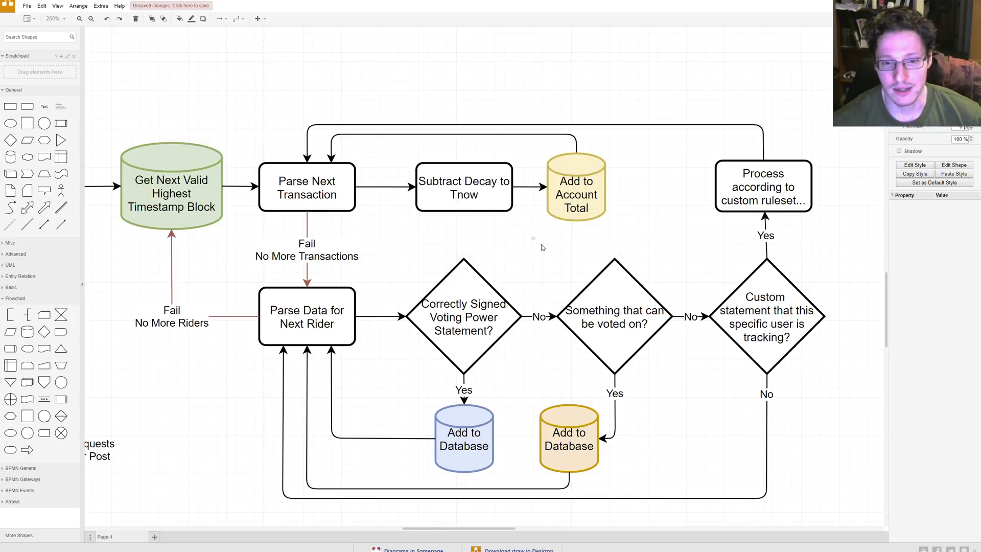
mouse_move(532, 237)
mouse_down()
mouse_move(701, 386)
mouse_move(538, 232)
mouse_up()
click(704, 396)
click(692, 393)
drag(693, 393, 528, 236)
click(543, 238)
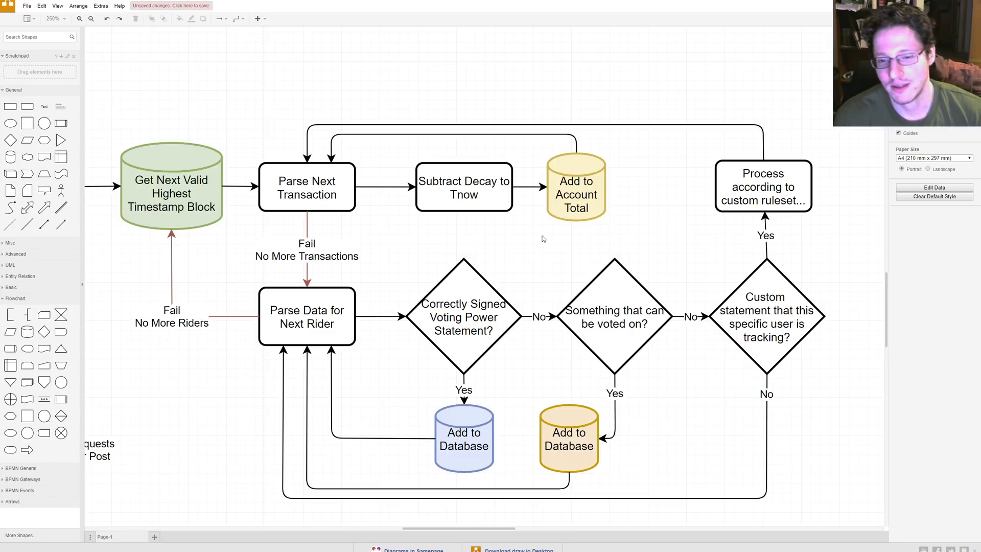
drag(539, 248, 405, 391)
drag(539, 239, 706, 405)
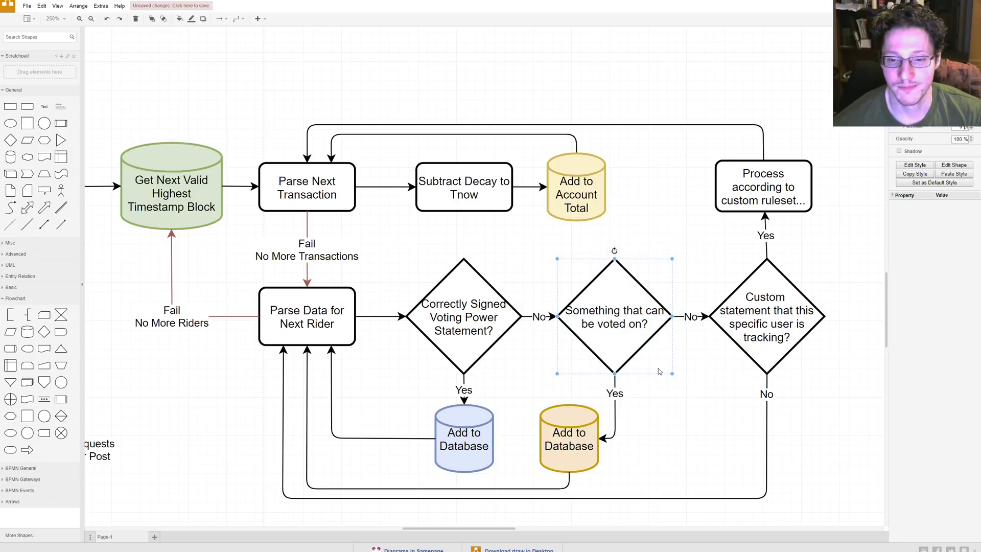
drag(704, 392, 667, 414)
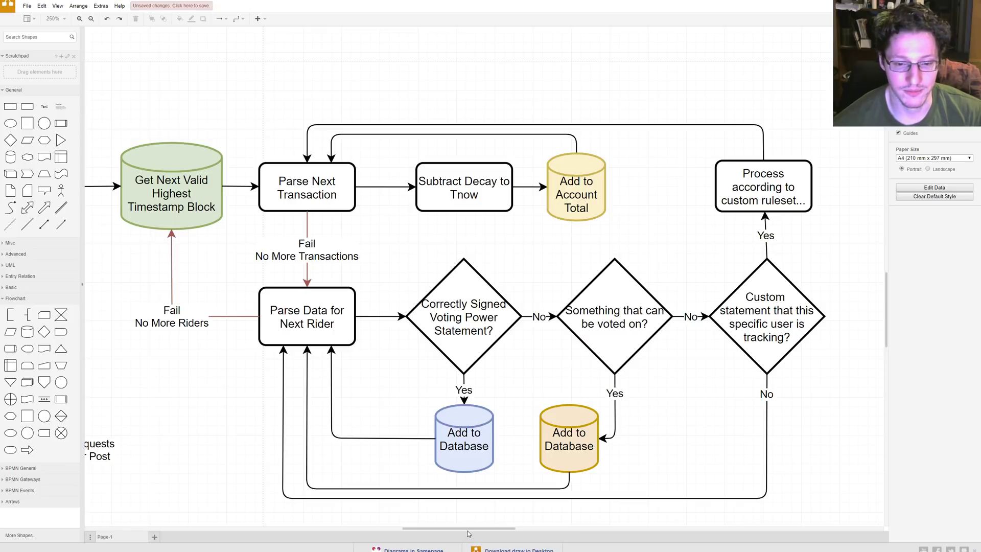
drag(467, 530, 436, 528)
click(259, 270)
drag(613, 369, 733, 491)
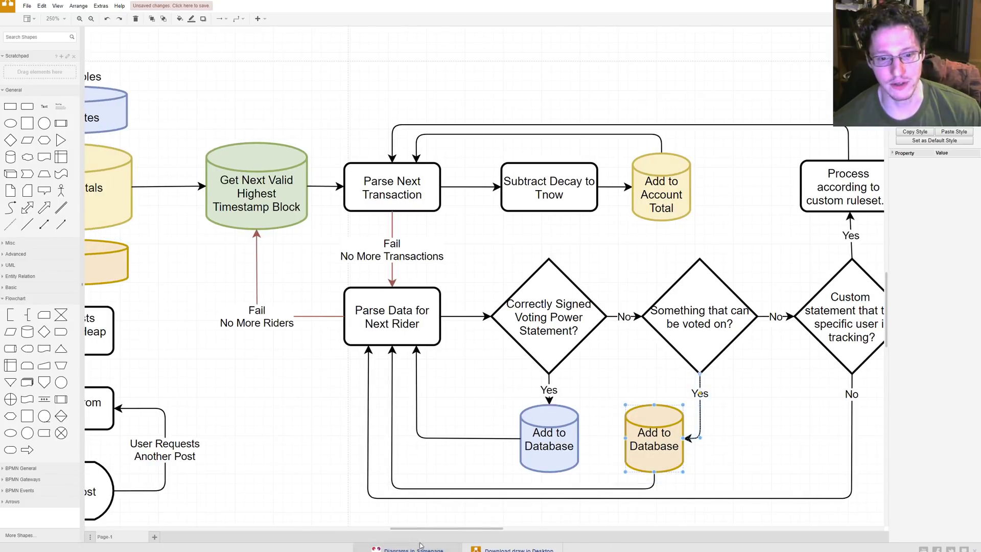
drag(465, 528, 491, 528)
drag(595, 239, 782, 402)
click(587, 454)
mouse_move(587, 226)
mouse_down()
mouse_move(804, 425)
mouse_move(586, 223)
mouse_up()
click(790, 462)
click(618, 266)
click(700, 313)
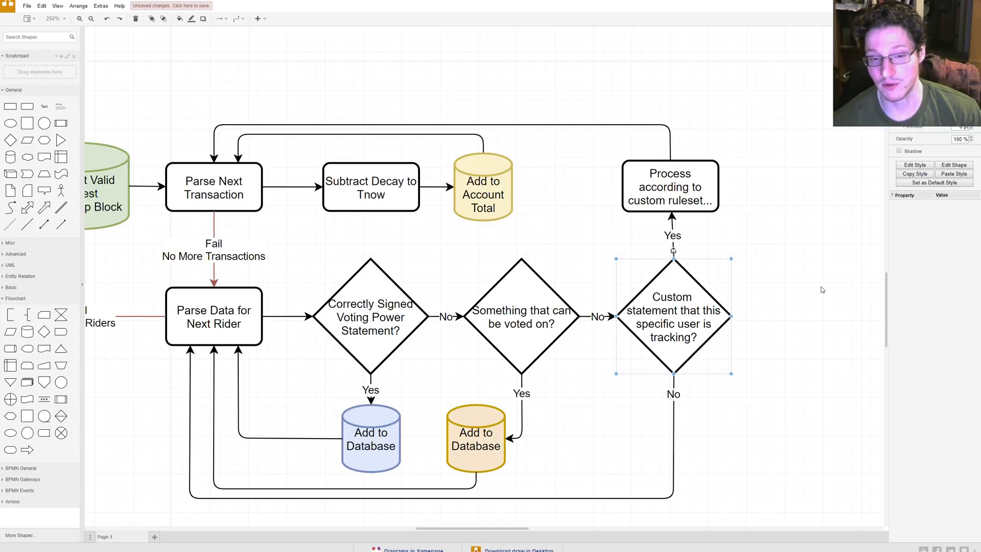
click(785, 248)
drag(780, 235, 593, 404)
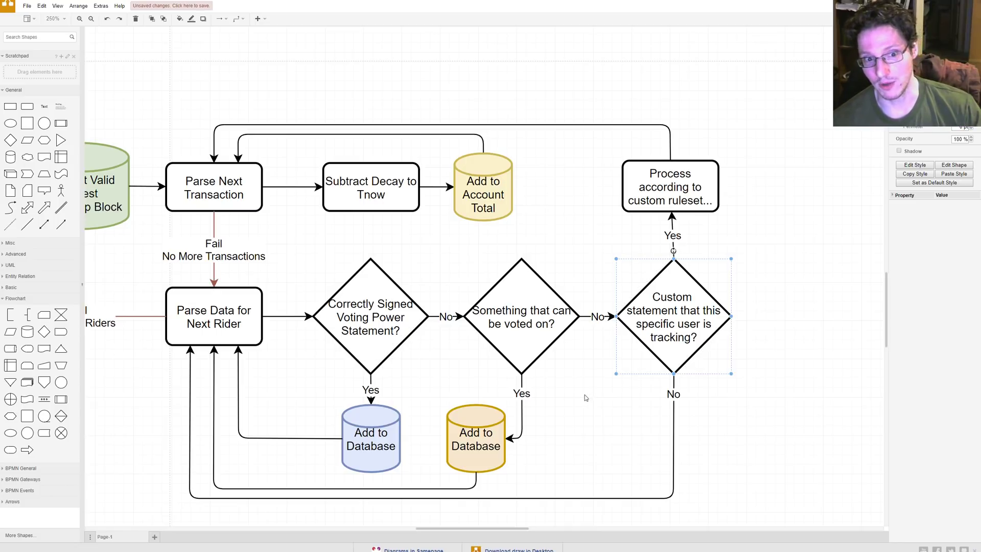
click(615, 247)
mouse_move(596, 232)
mouse_down()
mouse_move(781, 412)
mouse_move(573, 250)
mouse_move(587, 250)
mouse_move(592, 235)
mouse_up()
click(772, 422)
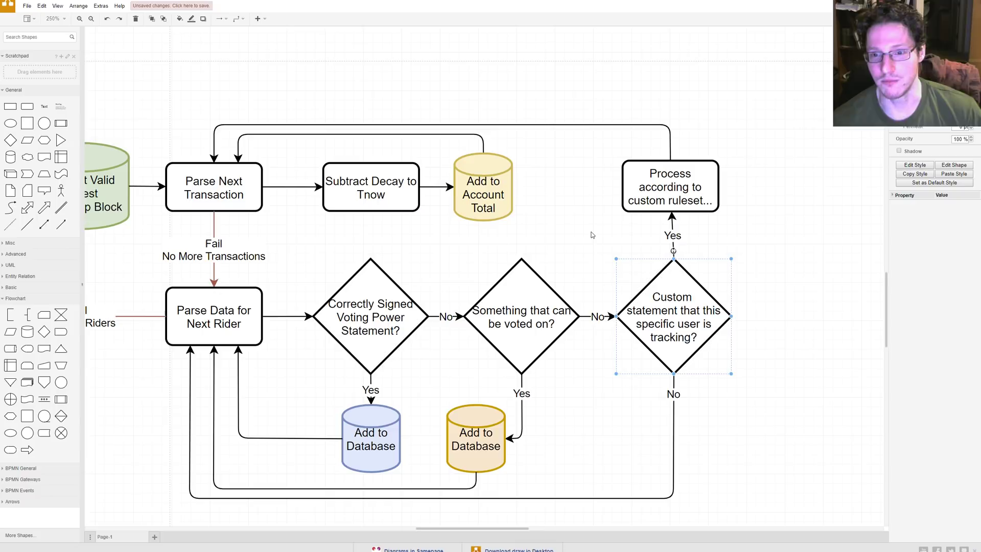
click(615, 244)
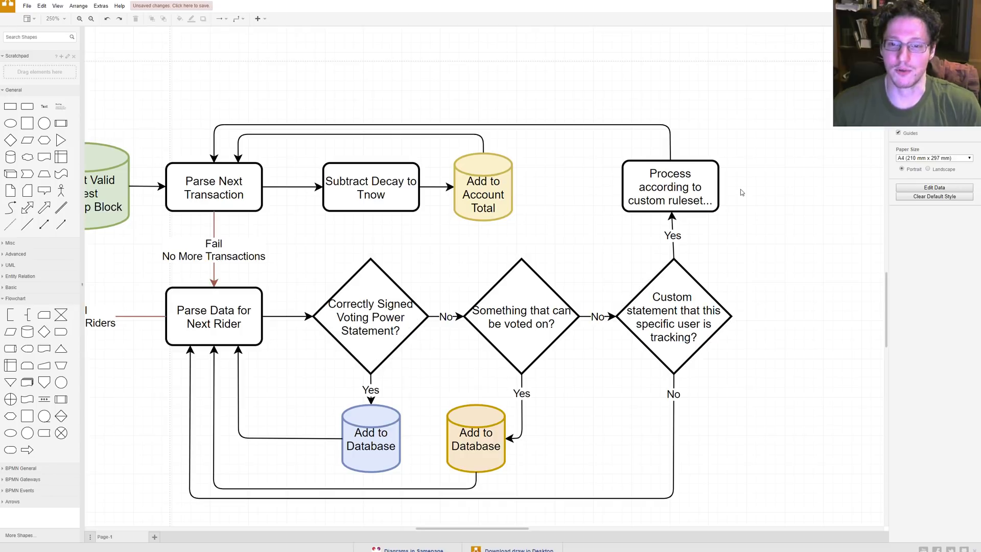
drag(763, 139, 512, 197)
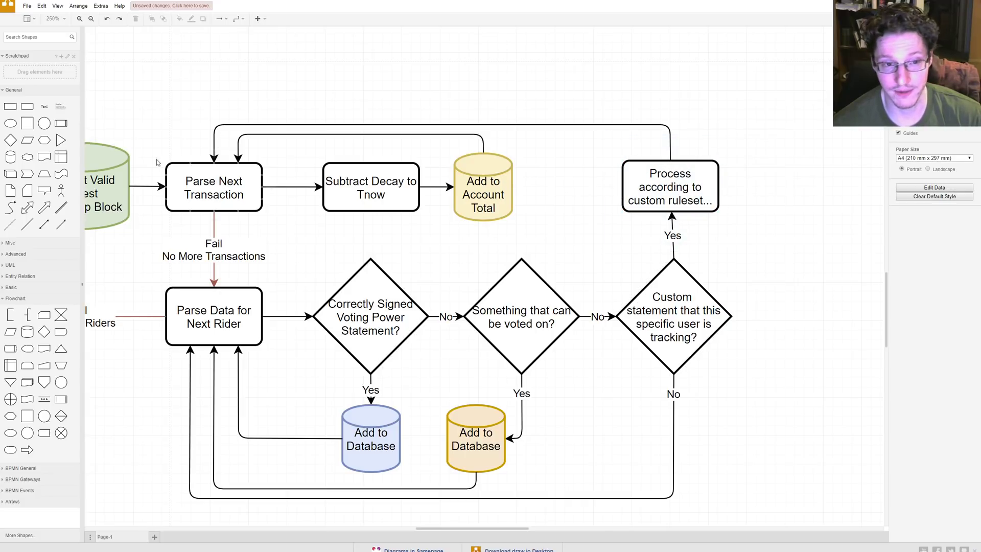
drag(145, 134, 284, 227)
click(300, 232)
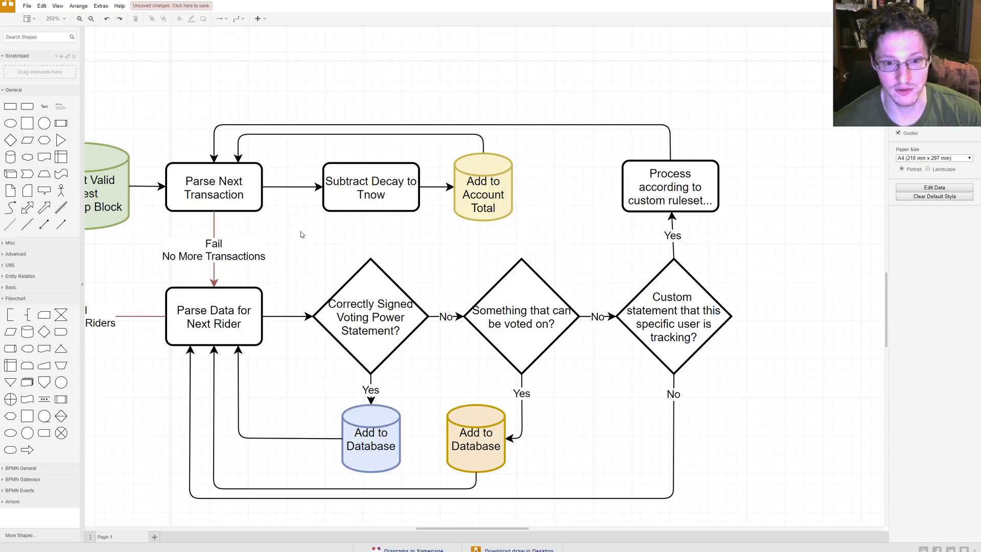
drag(155, 132, 307, 246)
click(274, 204)
Step: Select the Custom statement diamond and its No link back to Parse Data for Next Rider
scroll(578, 425, down, 1)
scroll(578, 425, down, 2)
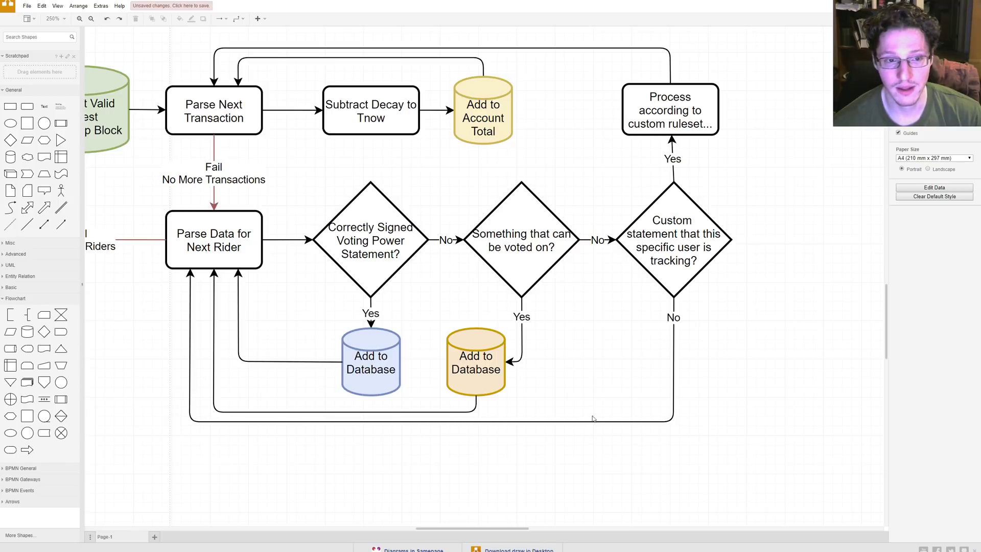
drag(602, 163, 797, 353)
click(687, 363)
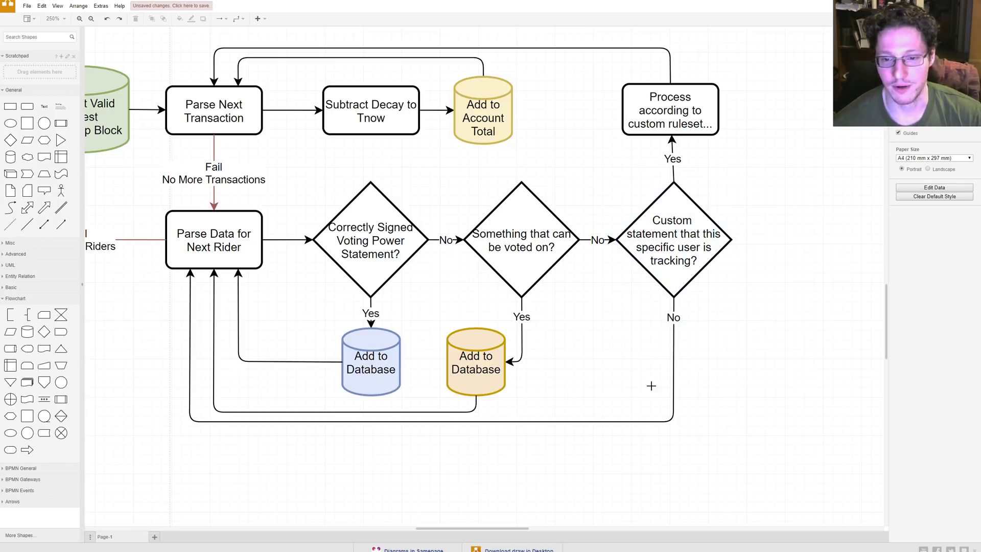
click(673, 372)
click(141, 295)
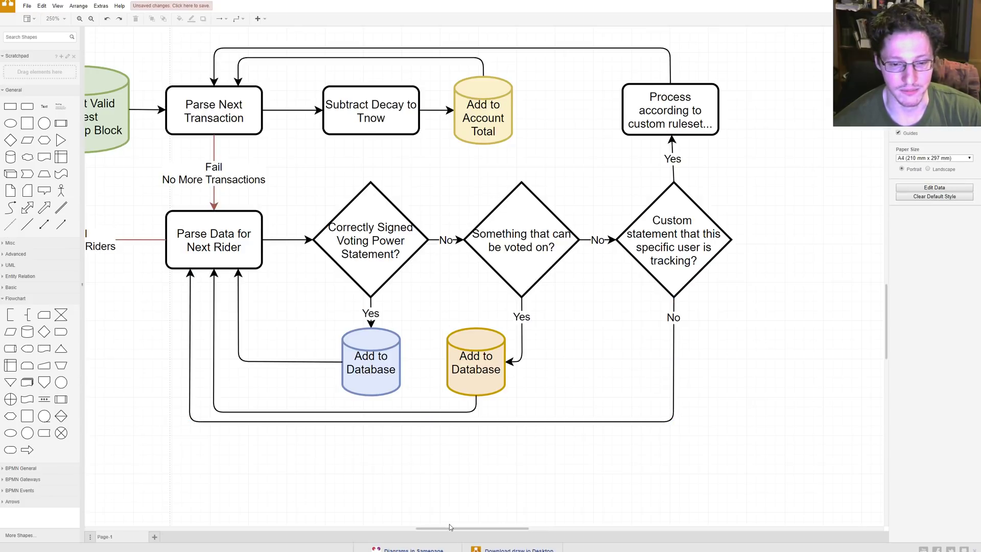
Step: Return to the chart's start and select the green Get Next Valid Highest Timestamp Block cylinder
mouse_move(450, 527)
mouse_down()
mouse_move(409, 526)
mouse_move(430, 526)
mouse_up()
scroll(428, 281, up, 1)
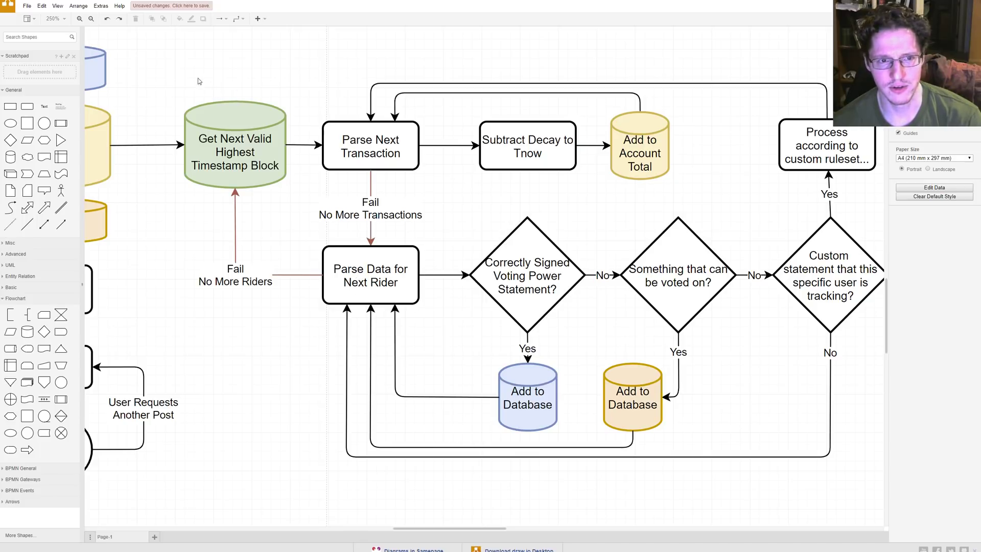
drag(178, 77, 299, 213)
click(299, 236)
drag(412, 528, 369, 529)
drag(461, 70, 596, 209)
click(581, 215)
drag(628, 65, 461, 219)
drag(607, 213, 463, 90)
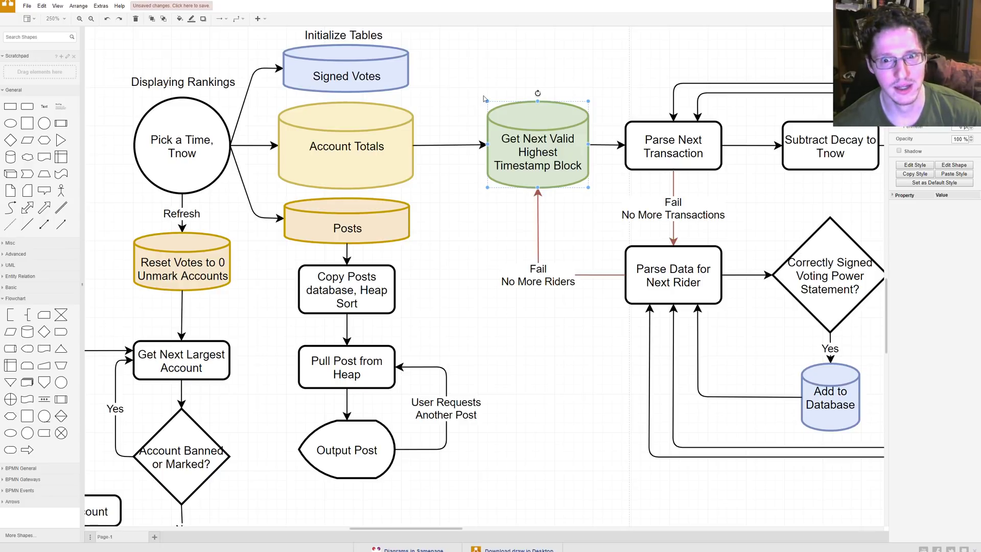
Step: Repeatedly select and deselect the green Get Next Valid Highest Timestamp Block cylinder
mouse_move(452, 78)
mouse_down()
mouse_move(611, 206)
mouse_move(596, 219)
mouse_move(463, 87)
mouse_up()
click(595, 226)
drag(469, 86, 599, 207)
click(607, 215)
click(471, 86)
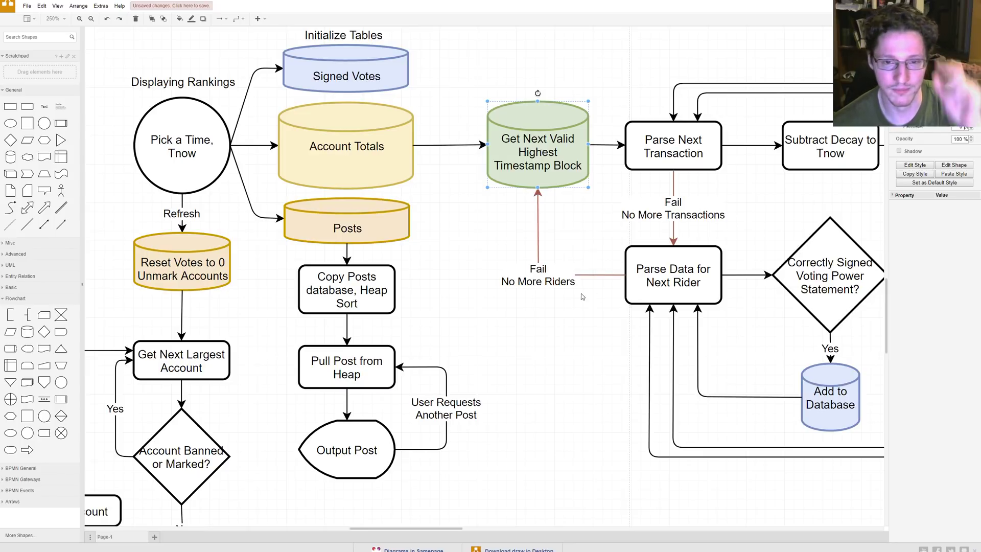
drag(608, 215, 453, 84)
click(453, 84)
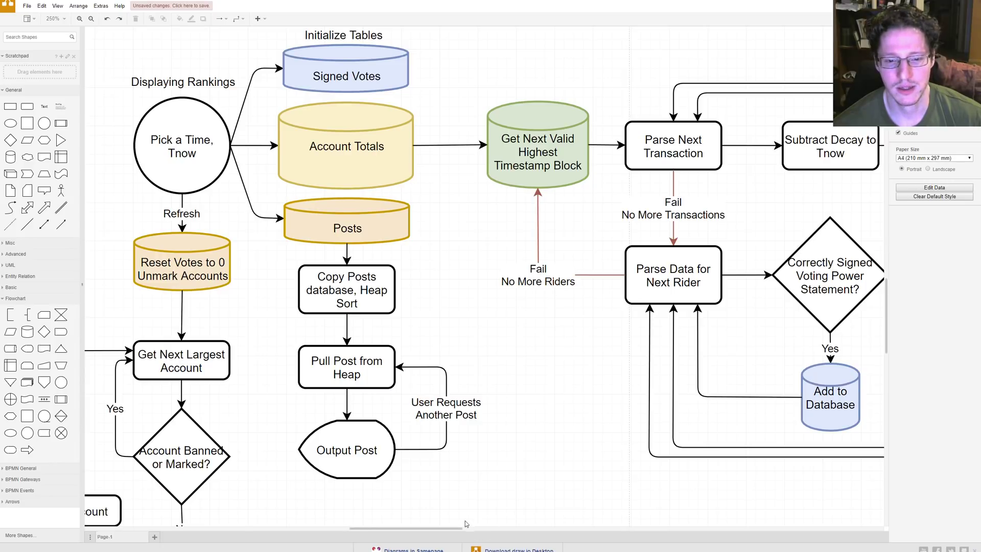
Step: Select the three Initialize Tables cylinders, then move left and down toward the Refresh branch
mouse_move(454, 526)
mouse_down()
mouse_move(493, 532)
mouse_move(439, 529)
mouse_up()
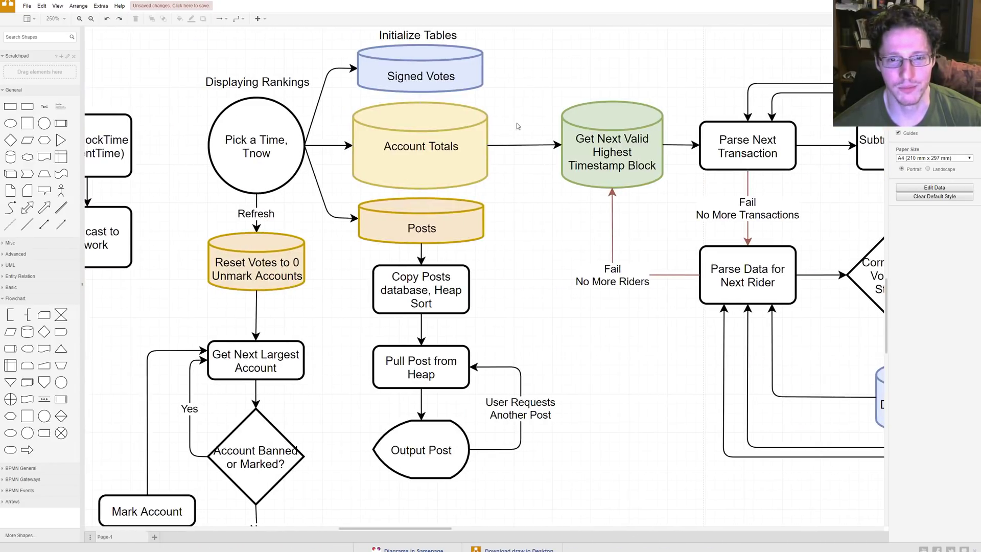
drag(333, 31, 522, 263)
click(569, 509)
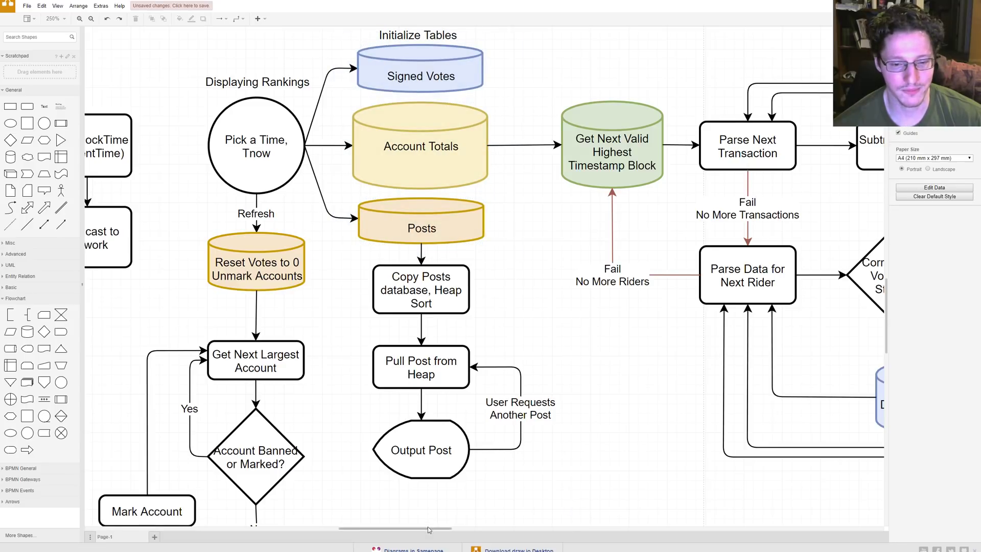
drag(428, 529, 403, 529)
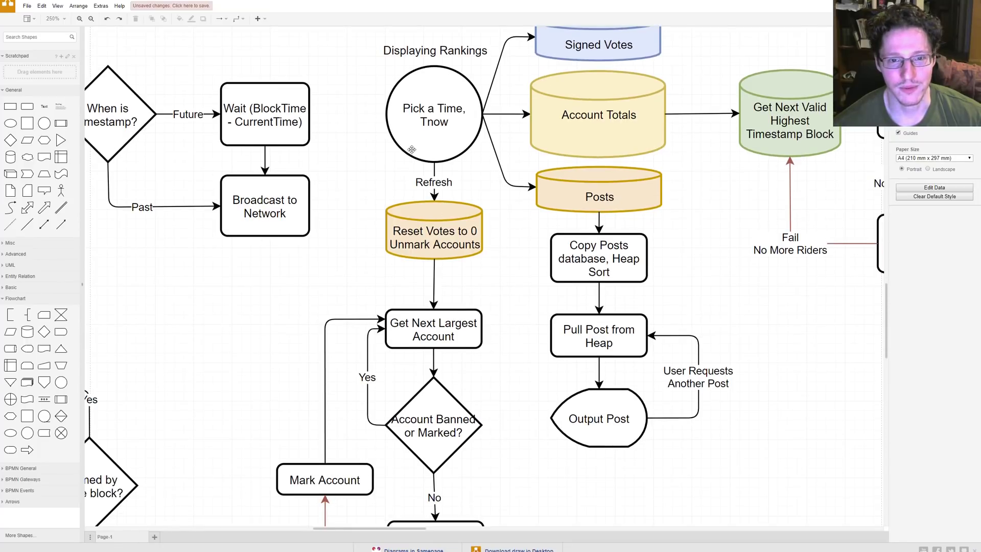
scroll(409, 155, down, 3)
scroll(417, 65, up, 1)
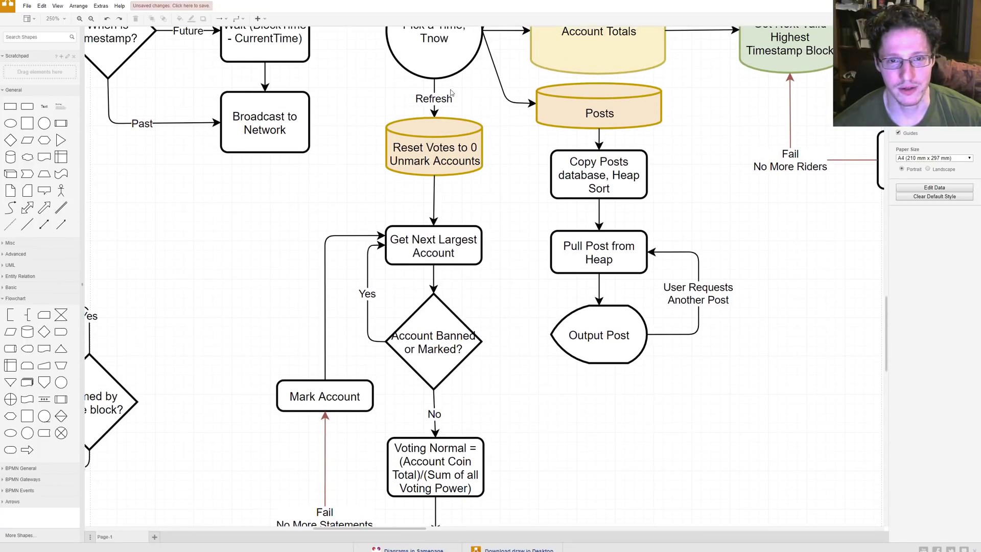
scroll(450, 100, down, 1)
scroll(468, 148, up, 1)
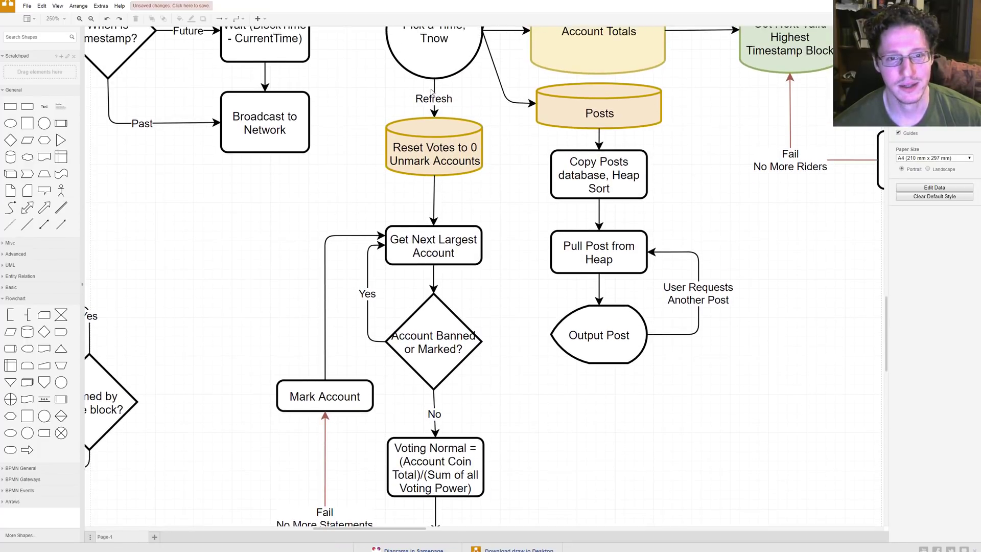
Step: Highlight Reset Votes and the Get Next Largest Account box
scroll(431, 92, down, 1)
drag(358, 64, 504, 158)
scroll(562, 115, up, 1)
scroll(499, 190, down, 1)
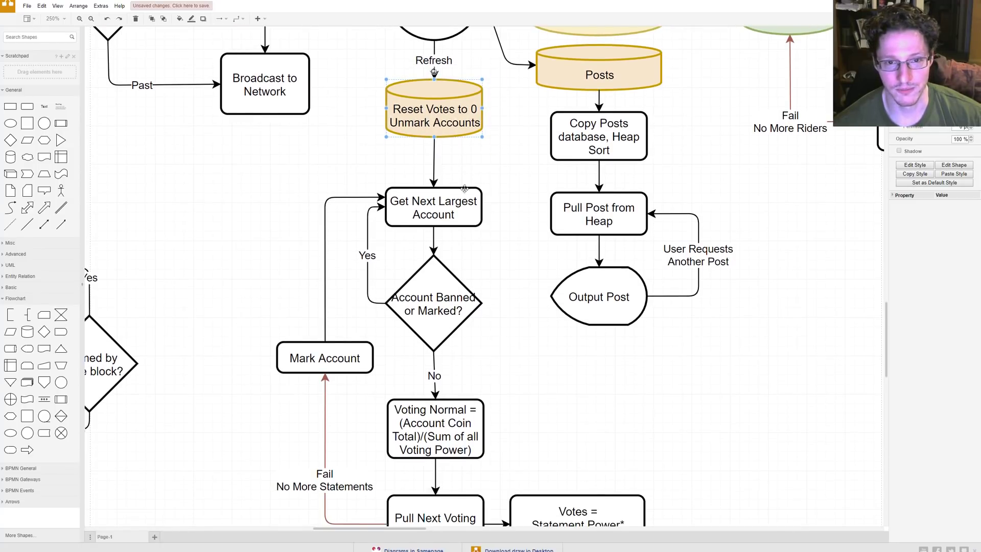
scroll(503, 139, down, 3)
scroll(380, 129, up, 2)
drag(380, 129, 512, 213)
click(517, 241)
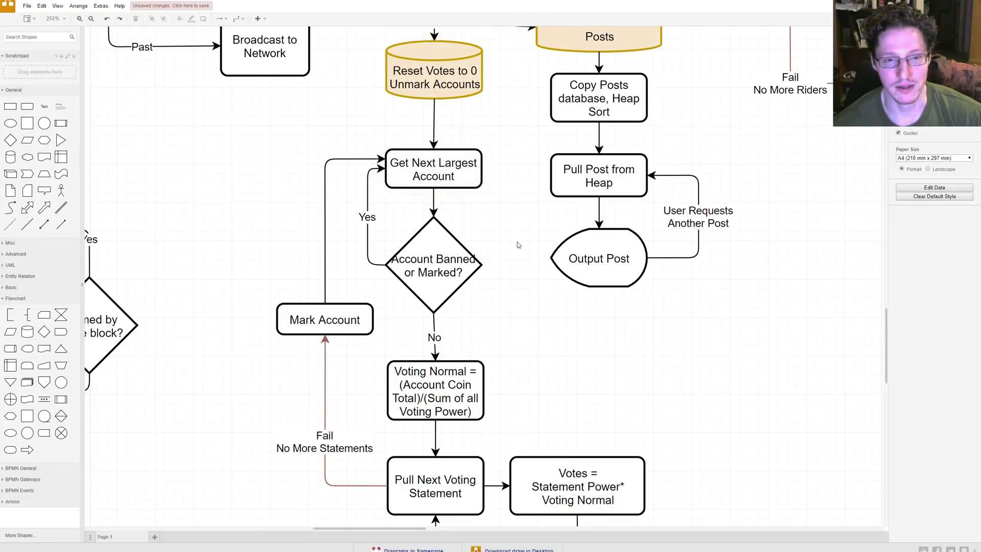
Step: Step down the loop highlighting its boxes, ending on the Voting Normal box
scroll(495, 199, up, 5)
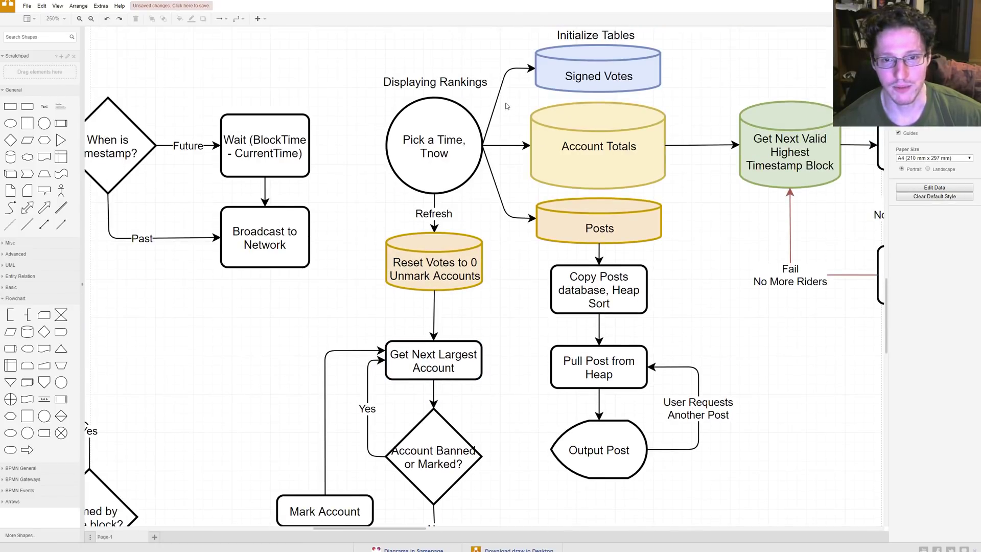
drag(509, 88, 710, 209)
click(719, 222)
scroll(562, 205, down, 6)
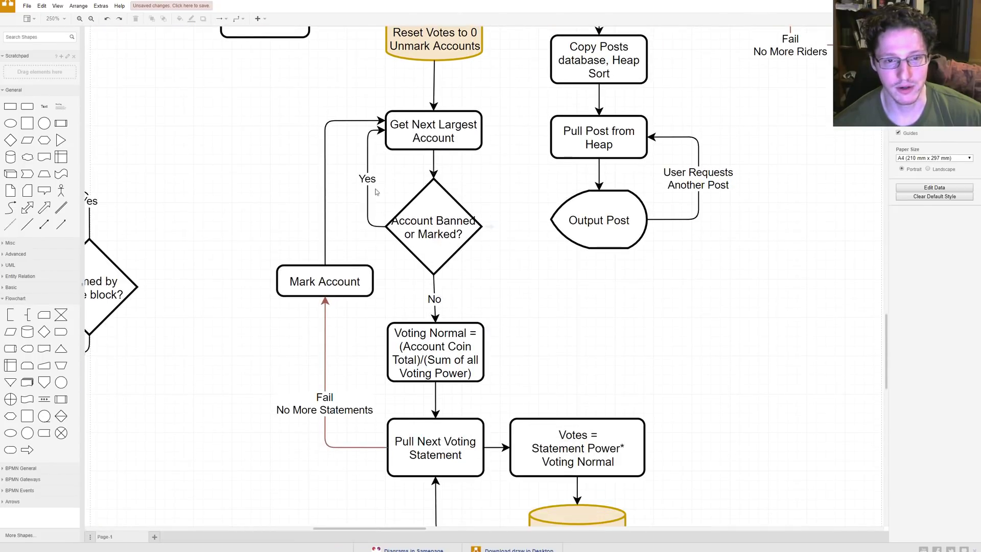
drag(375, 101, 517, 177)
scroll(378, 194, down, 3)
drag(366, 194, 524, 293)
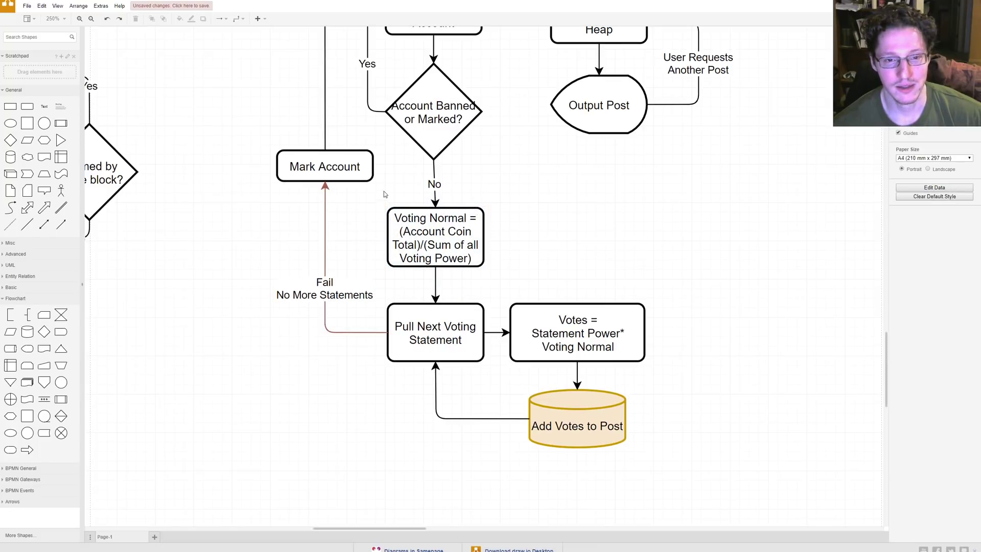
drag(383, 185, 536, 284)
click(500, 216)
drag(513, 197, 369, 279)
click(358, 222)
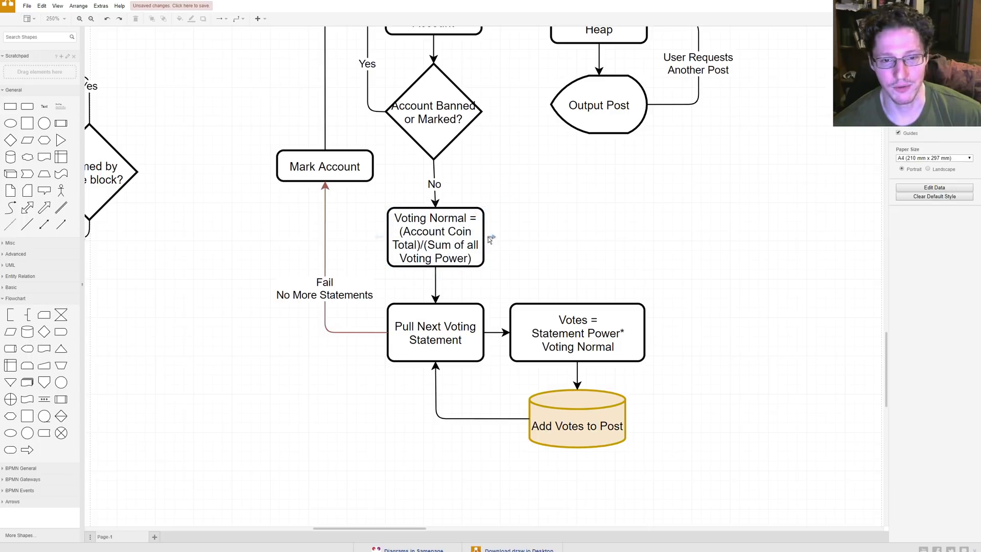
drag(539, 197, 366, 284)
drag(370, 197, 520, 282)
click(573, 280)
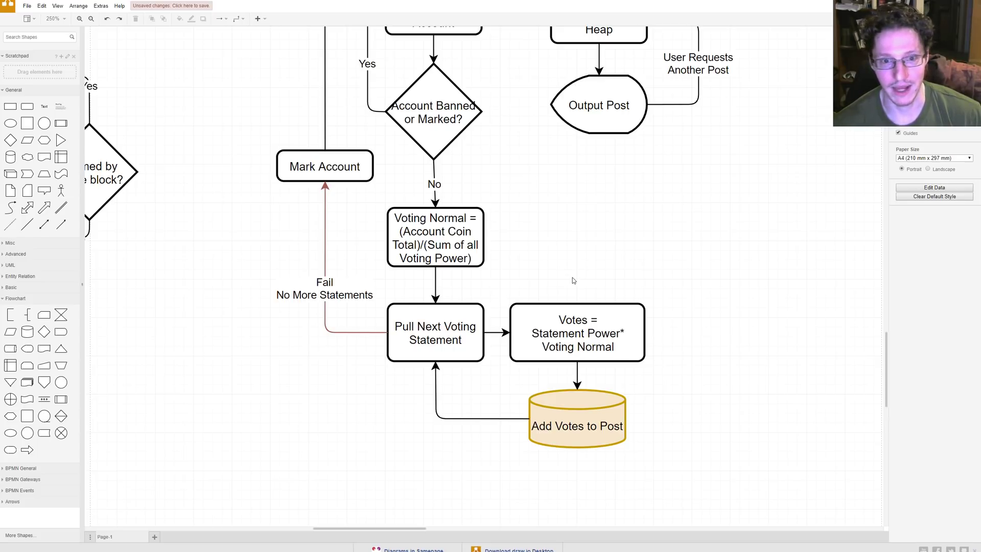
drag(505, 289, 376, 384)
click(383, 367)
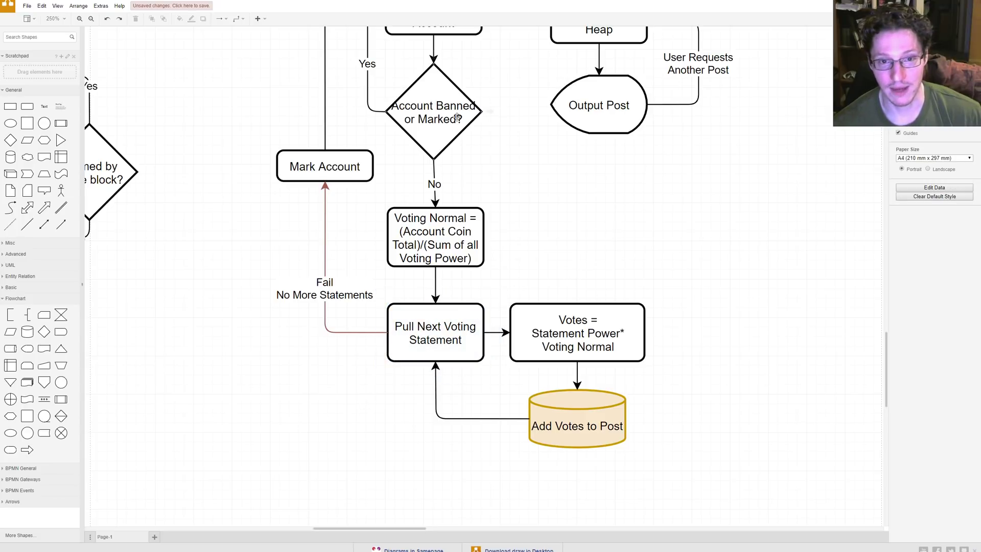
drag(521, 295, 688, 383)
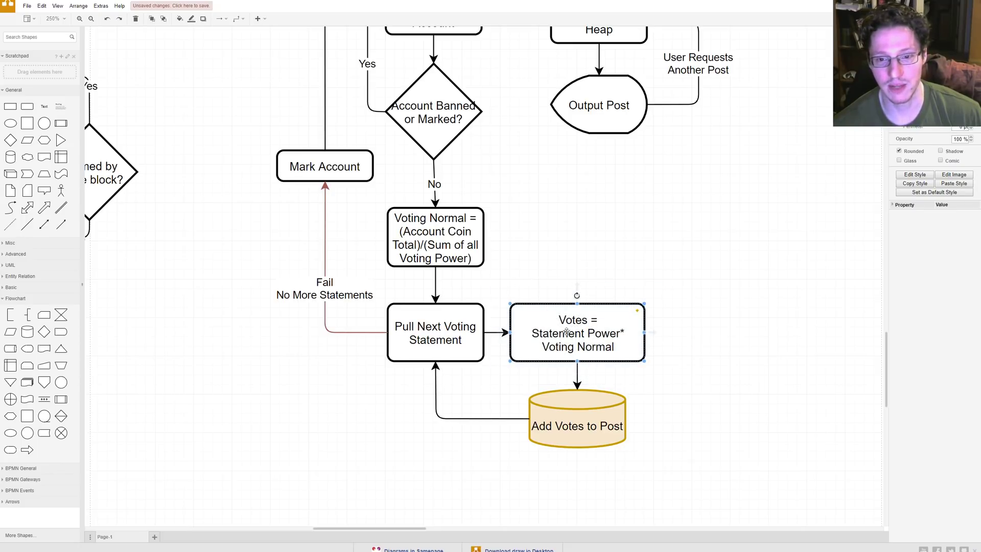
click(522, 267)
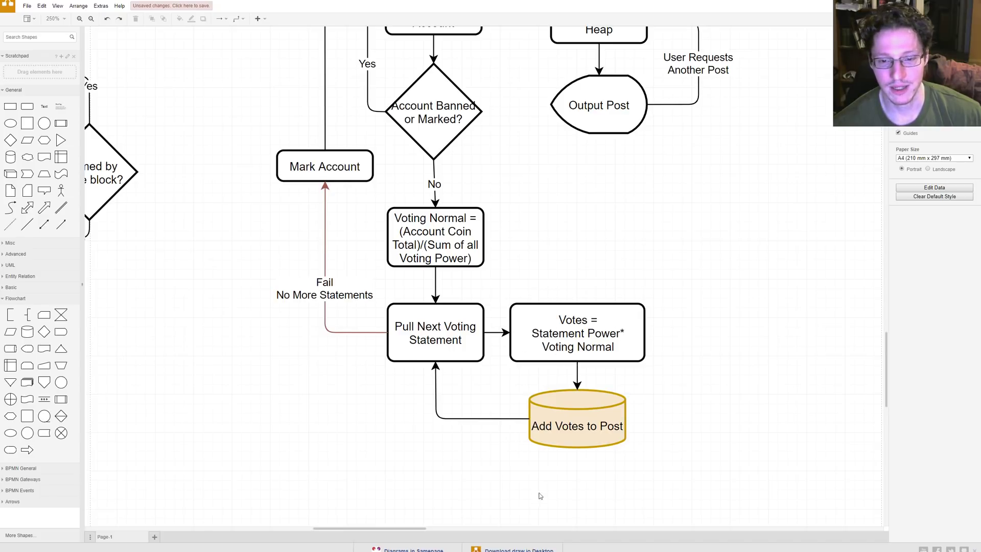
drag(706, 465, 516, 380)
scroll(657, 476, up, 1)
scroll(657, 477, down, 1)
scroll(432, 32, up, 3)
scroll(459, 413, down, 3)
drag(669, 377, 505, 482)
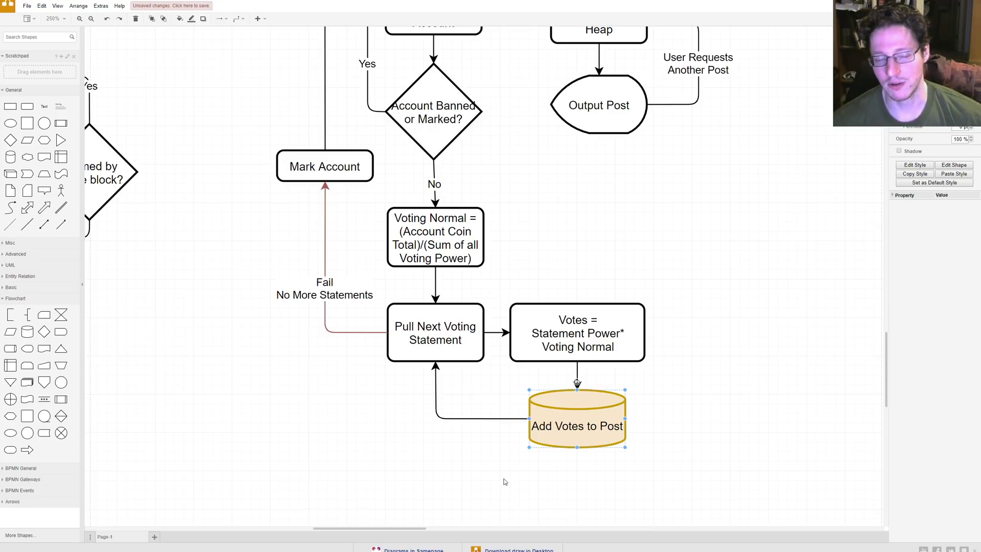
scroll(505, 481, up, 4)
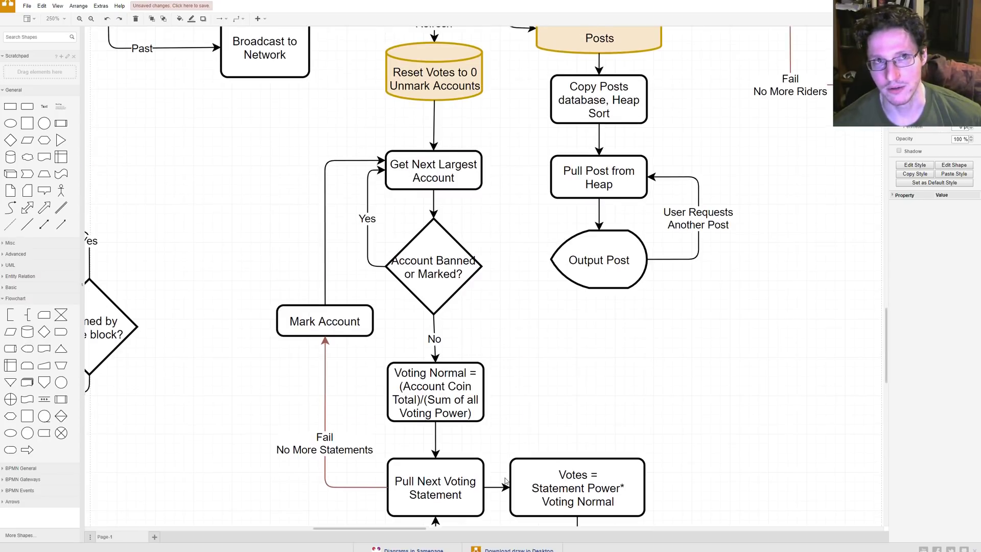
scroll(585, 305, up, 1)
scroll(566, 308, down, 4)
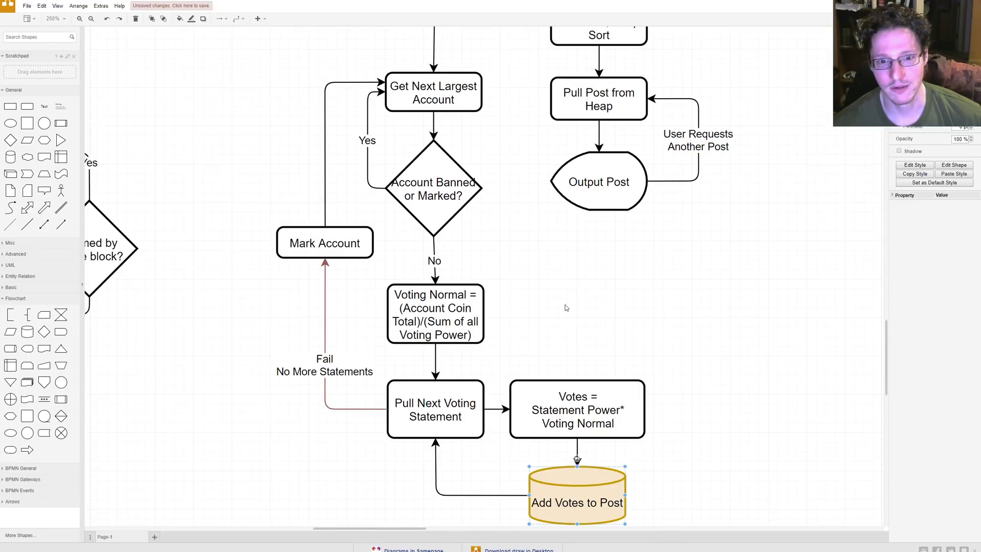
scroll(588, 327, up, 4)
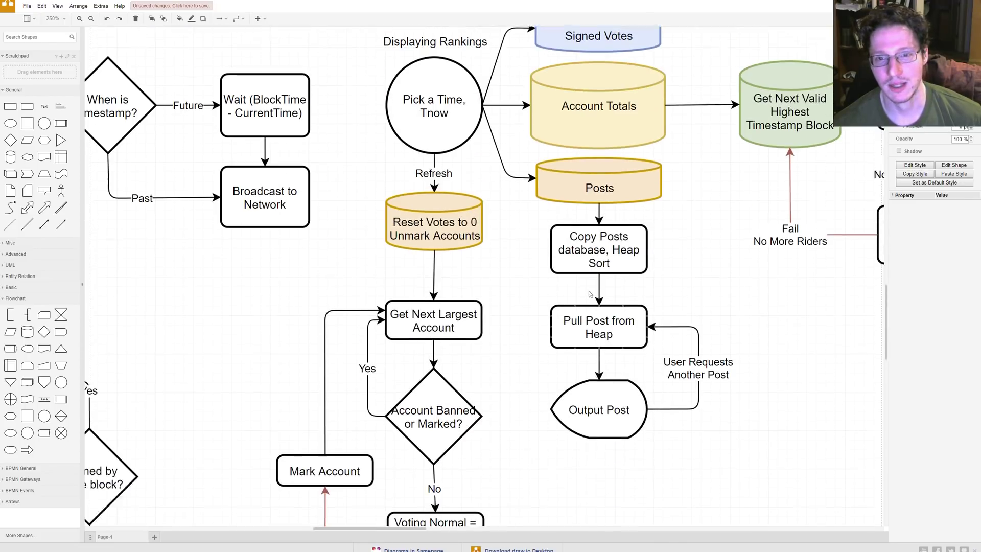
drag(514, 184, 705, 271)
scroll(703, 288, down, 2)
drag(529, 138, 534, 298)
click(519, 326)
drag(526, 218, 673, 295)
click(552, 305)
drag(534, 283, 682, 383)
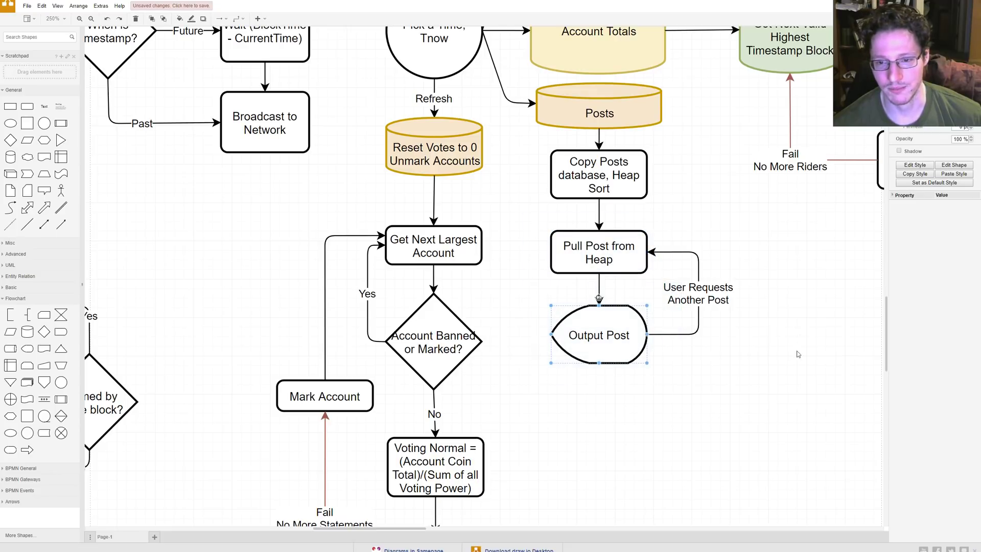
drag(798, 352, 775, 330)
double_click(761, 328)
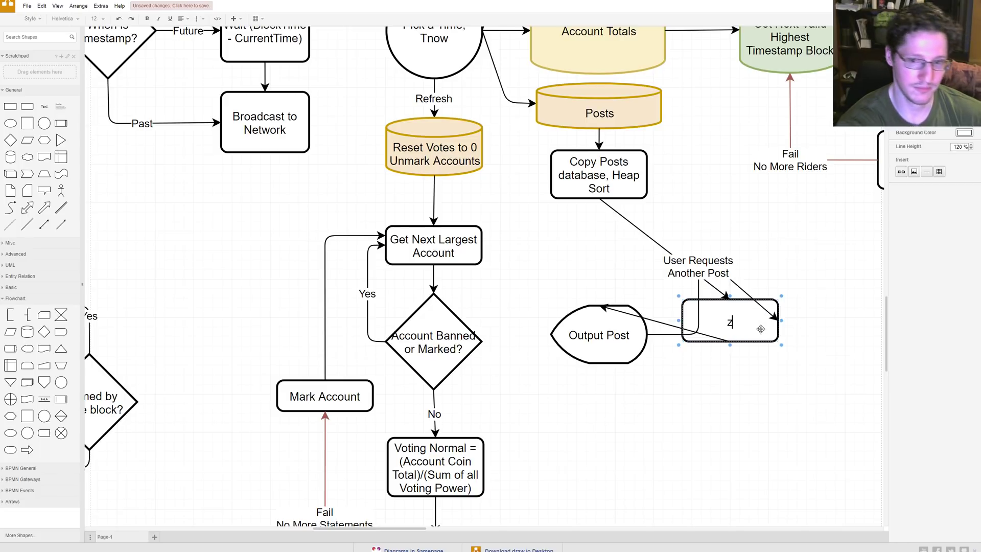
key(ctrl+z)
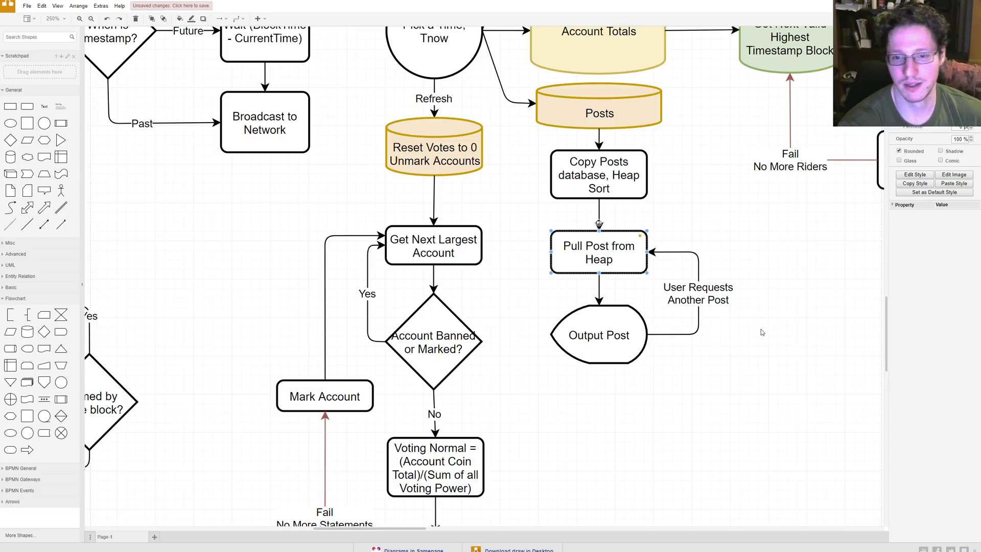
click(762, 329)
drag(783, 219, 520, 385)
drag(804, 403, 818, 418)
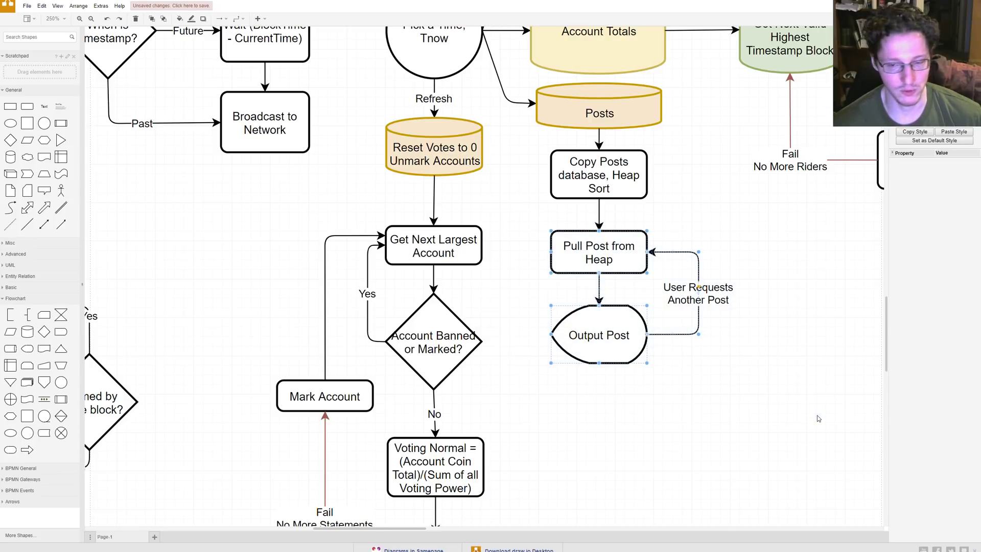
click(831, 386)
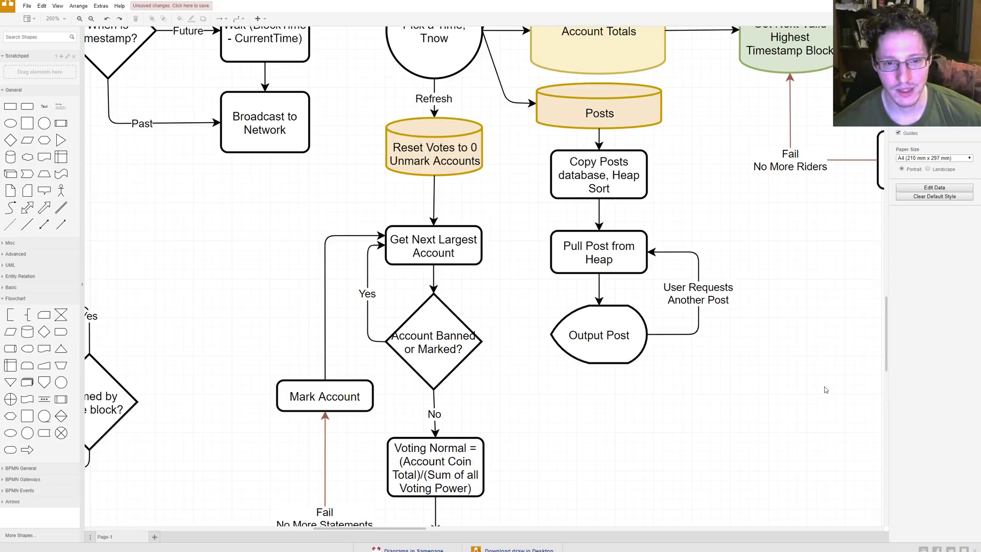
scroll(827, 390, up, 3)
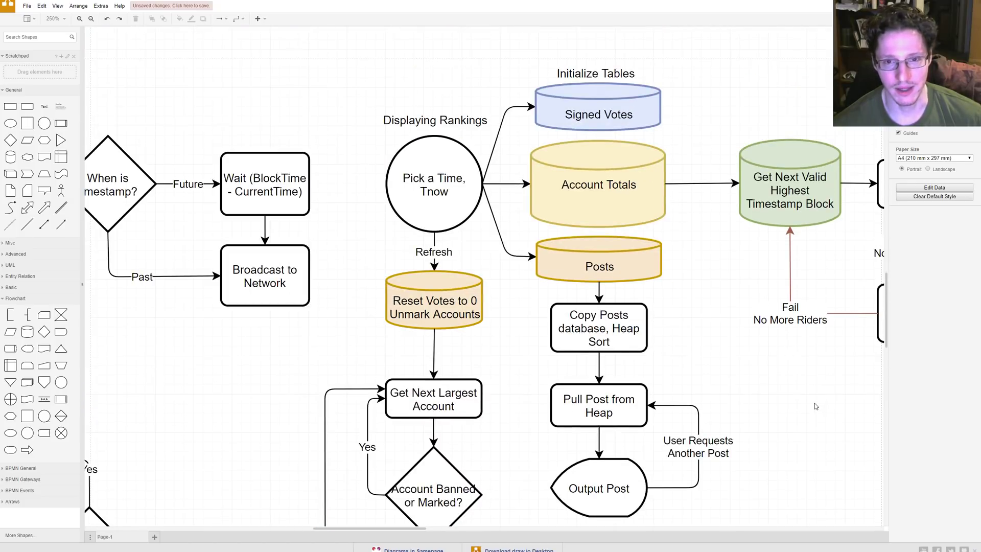
scroll(816, 407, down, 1)
drag(416, 528, 301, 511)
scroll(528, 405, down, 3)
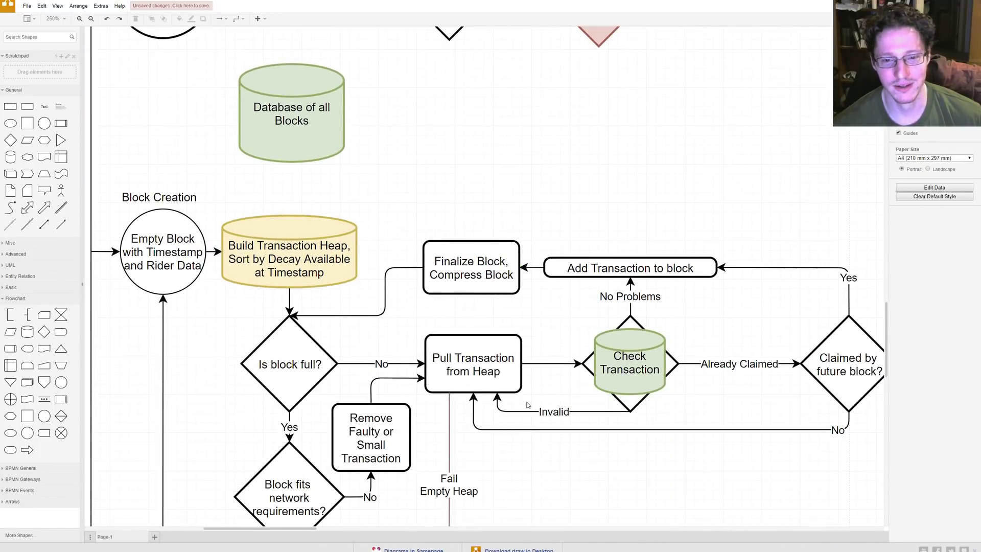
scroll(528, 405, down, 4)
scroll(506, 416, up, 6)
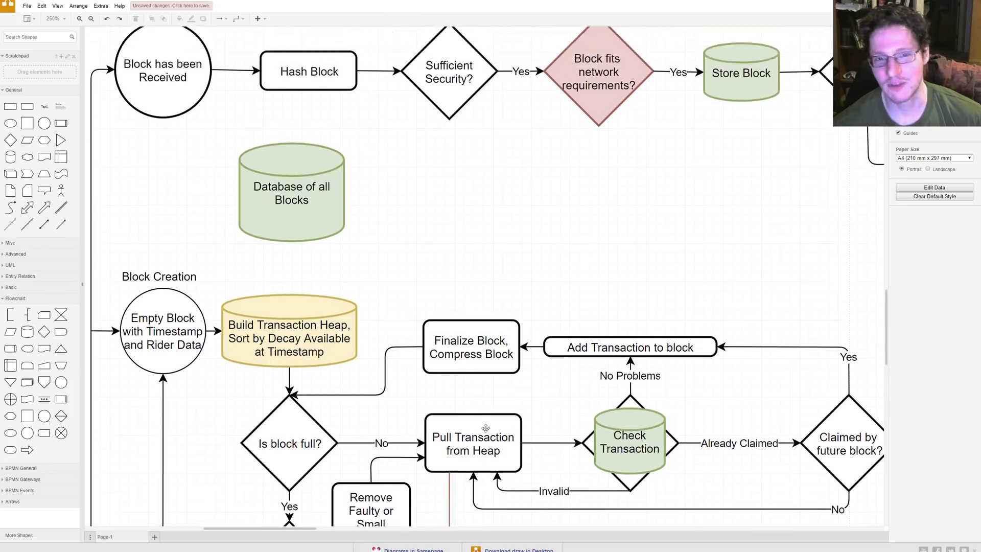
scroll(486, 427, up, 2)
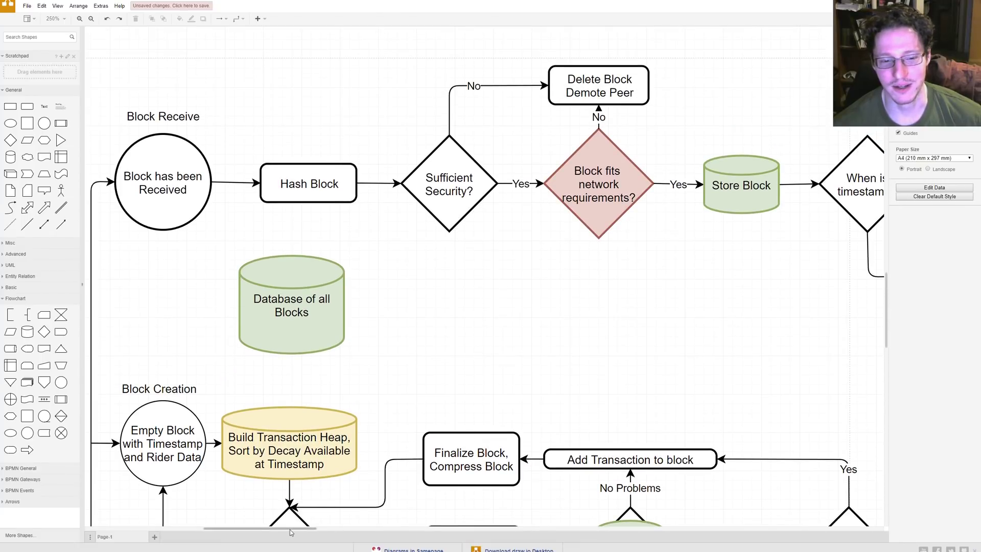
drag(290, 533, 516, 506)
scroll(513, 504, left, 10)
scroll(480, 485, up, 4)
scroll(475, 481, left, 2)
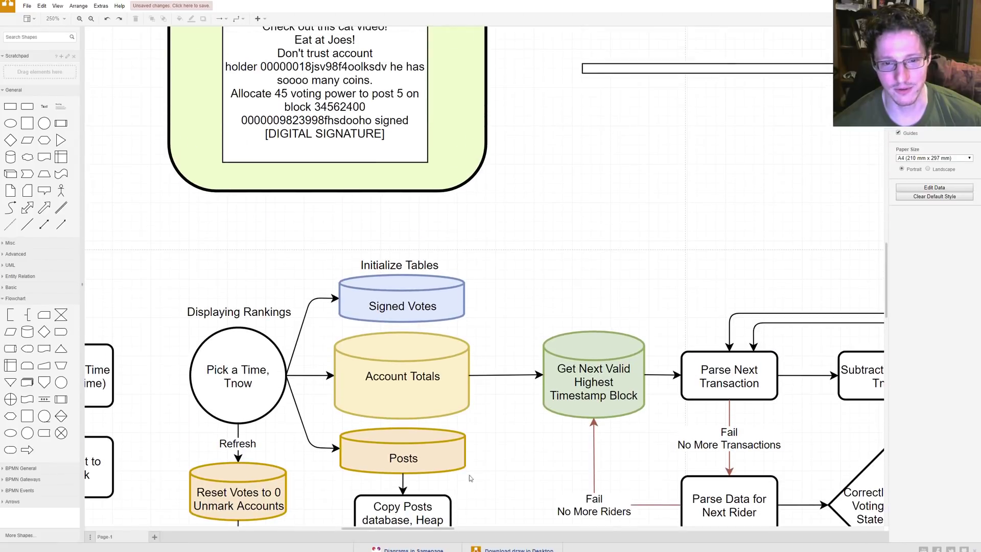
scroll(474, 480, left, 12)
scroll(364, 330, up, 5)
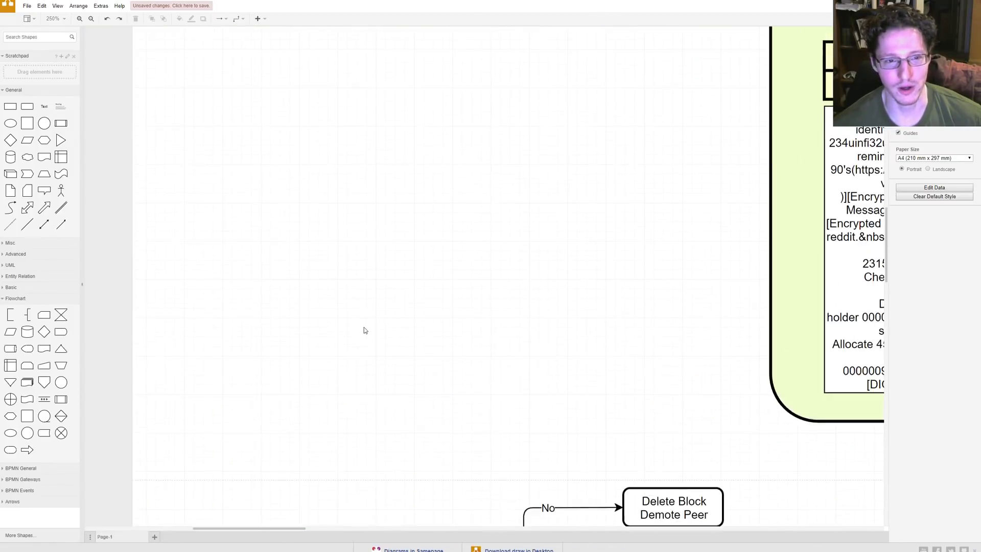
scroll(364, 330, up, 5)
scroll(364, 332, down, 12)
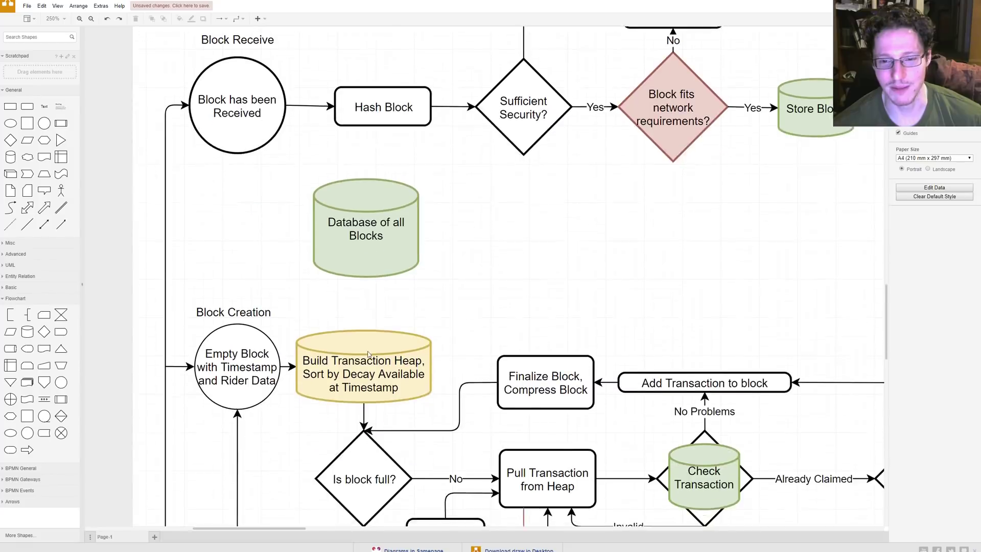
scroll(333, 465, down, 3)
drag(263, 528, 493, 456)
scroll(493, 454, up, 5)
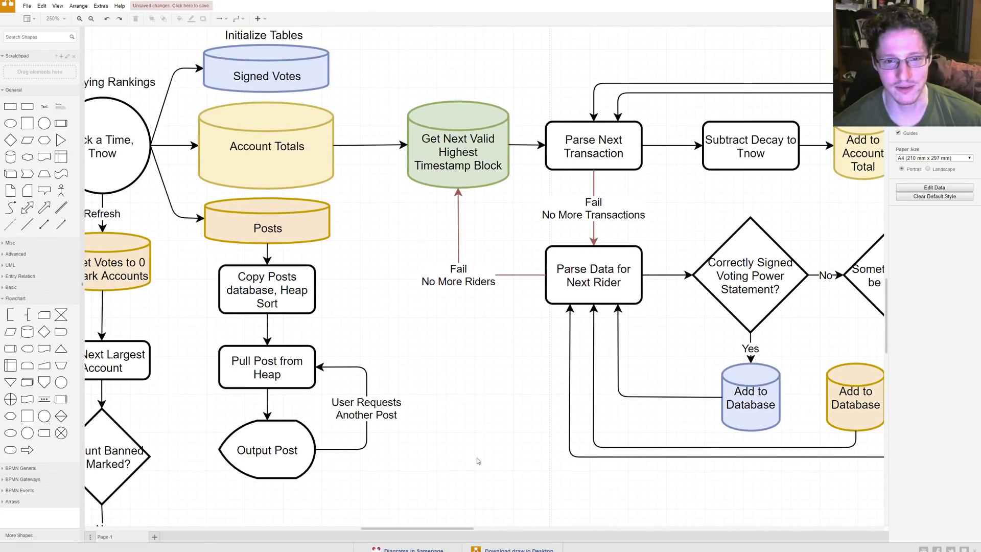
drag(400, 530, 323, 502)
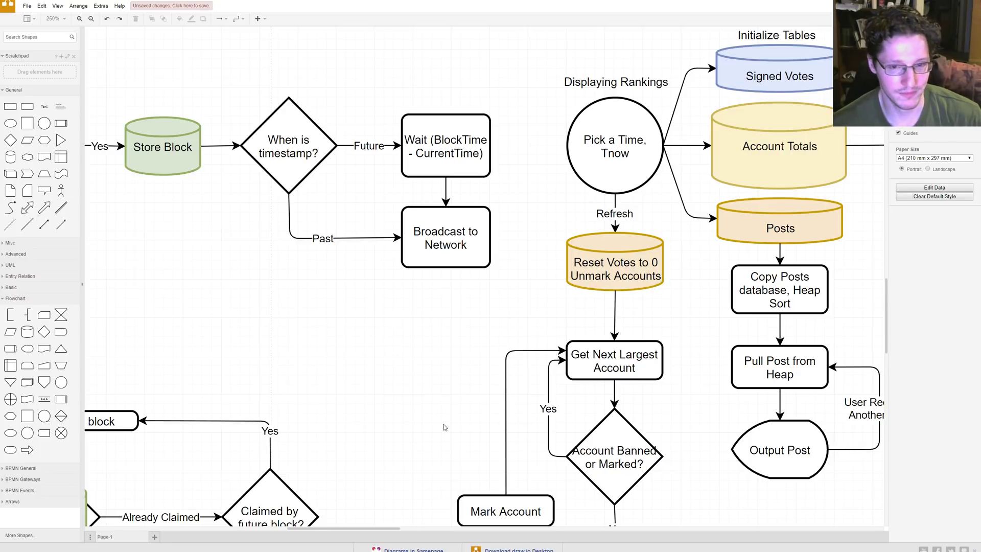
Step: Zoom out to 60% to survey the whole Decaying DAG Coin diagram
scroll(443, 424, down, 2)
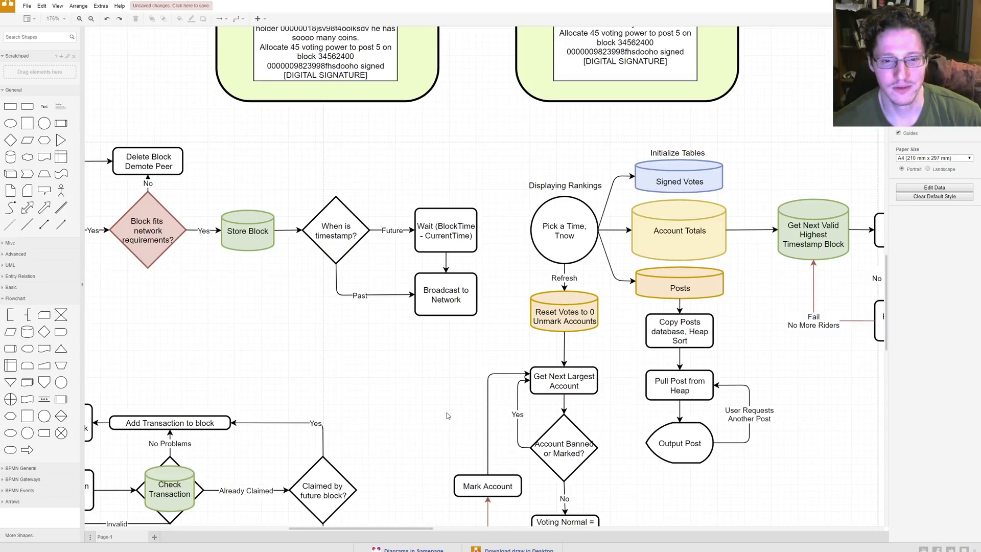
scroll(447, 412, down, 3)
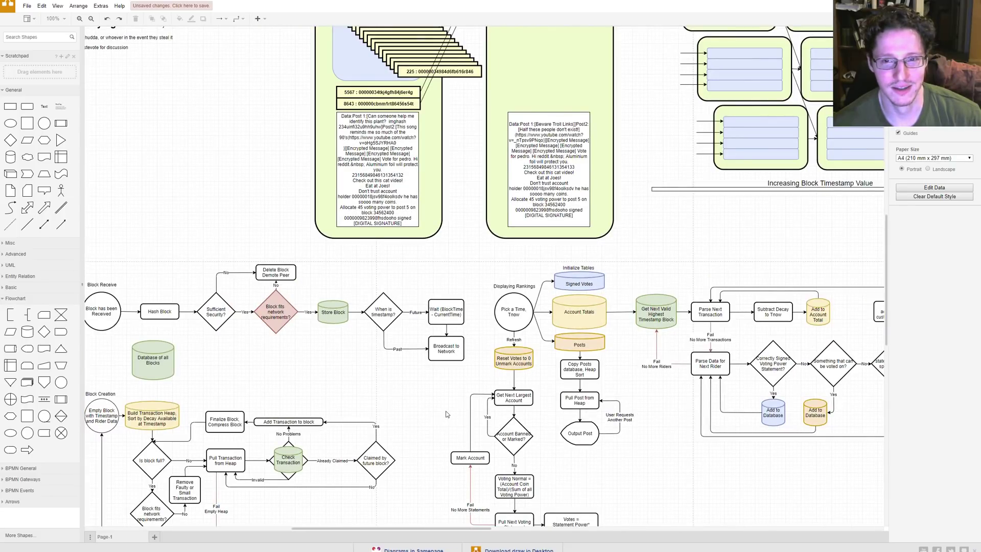
scroll(446, 414, down, 1)
scroll(447, 414, down, 2)
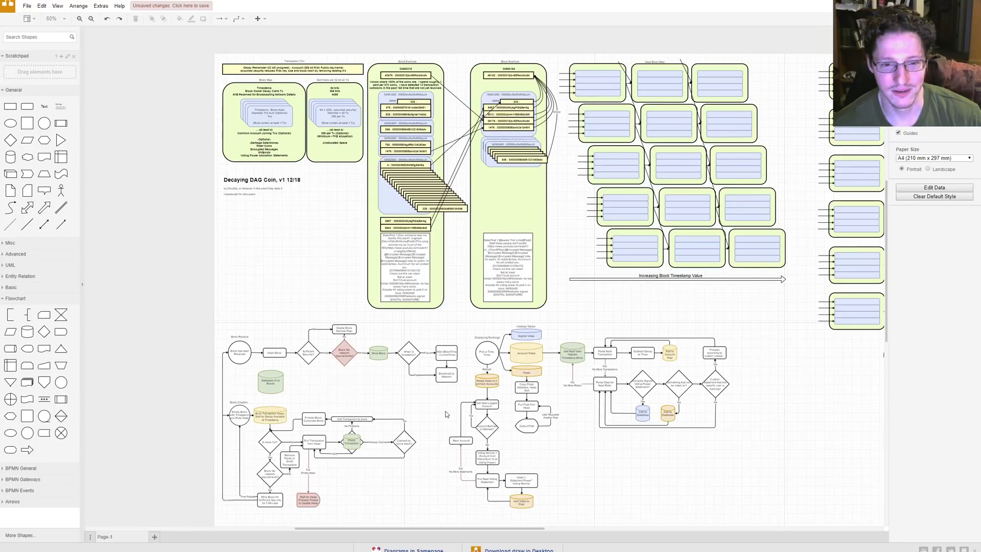
scroll(446, 415, down, 2)
scroll(449, 450, up, 2)
drag(413, 526, 444, 529)
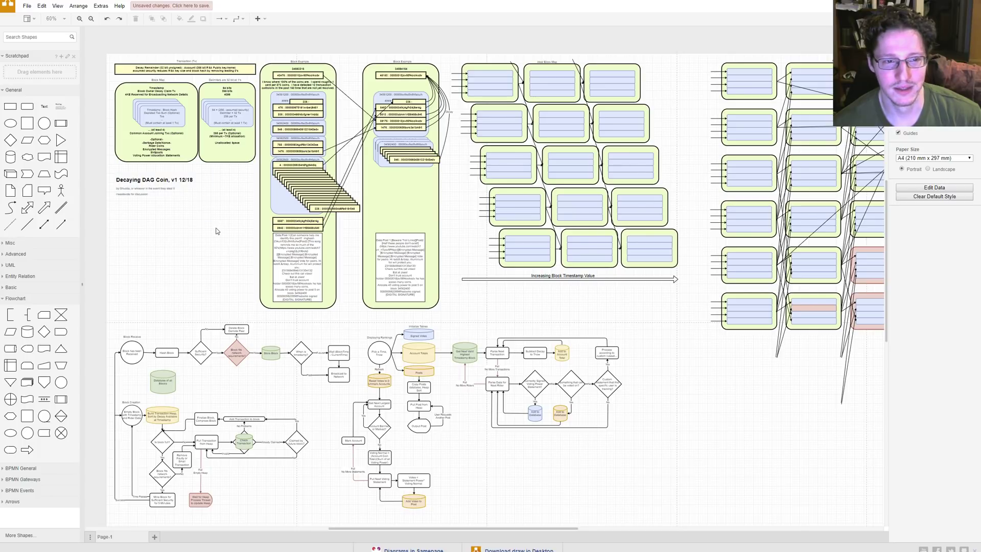
Step: Zoom in to 250% on the title block and select it
scroll(494, 401, down, 1)
scroll(494, 401, up, 1)
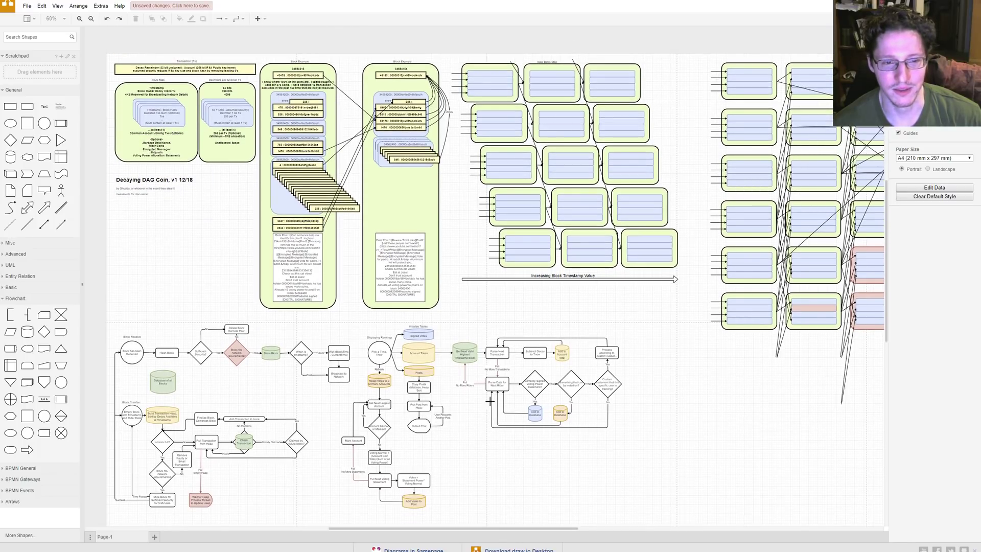
scroll(92, 182, up, 4)
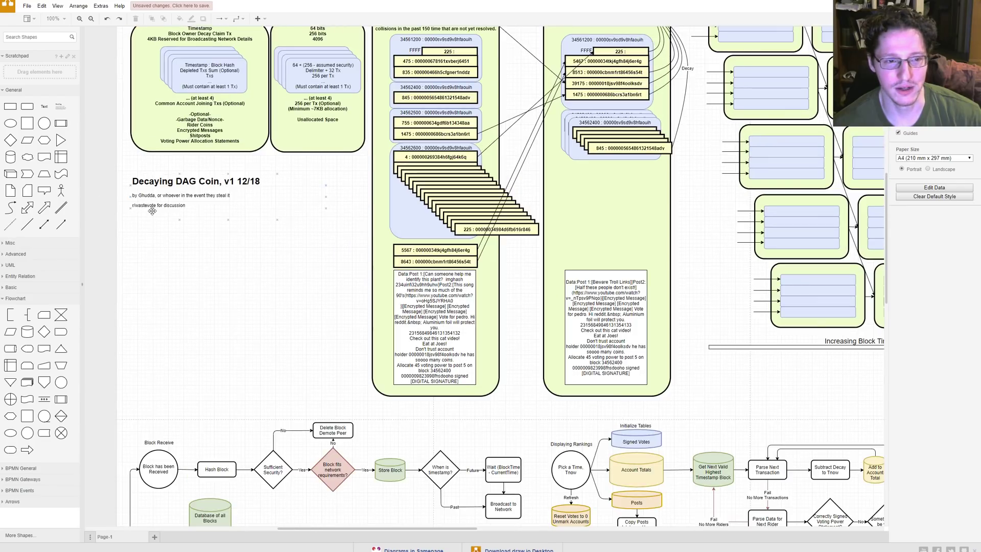
scroll(152, 211, up, 5)
drag(93, 108, 636, 301)
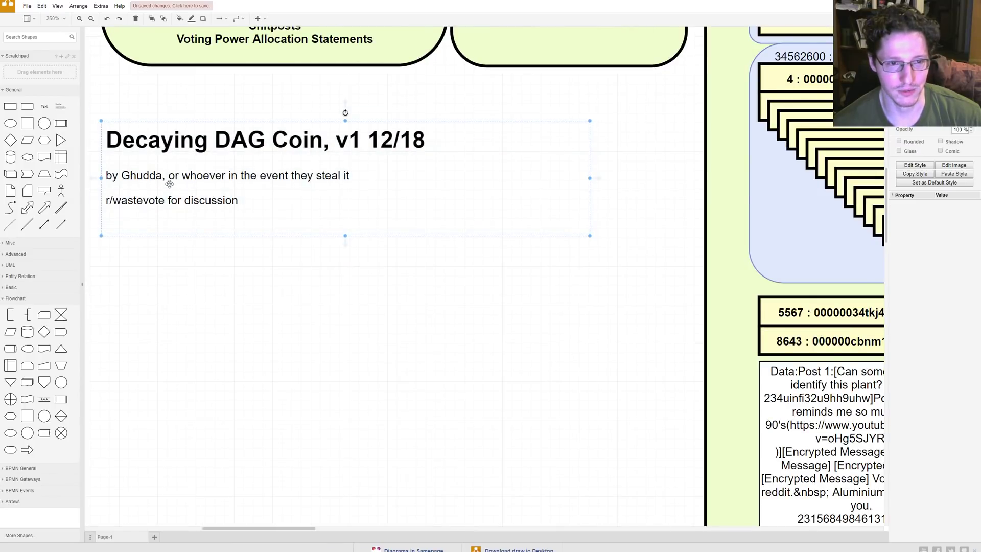
click(393, 301)
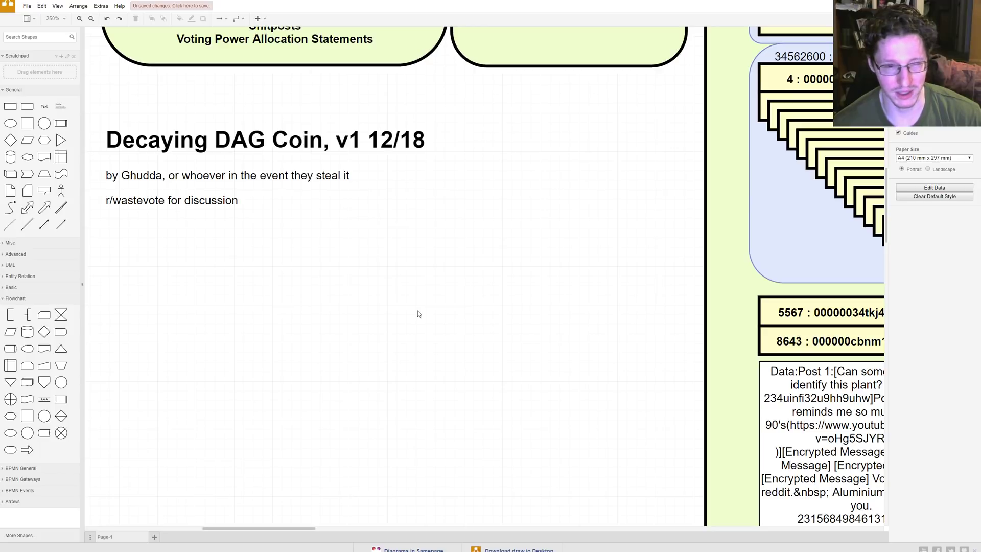
drag(642, 293, 128, 81)
click(280, 270)
scroll(443, 348, down, 1)
scroll(443, 348, down, 3)
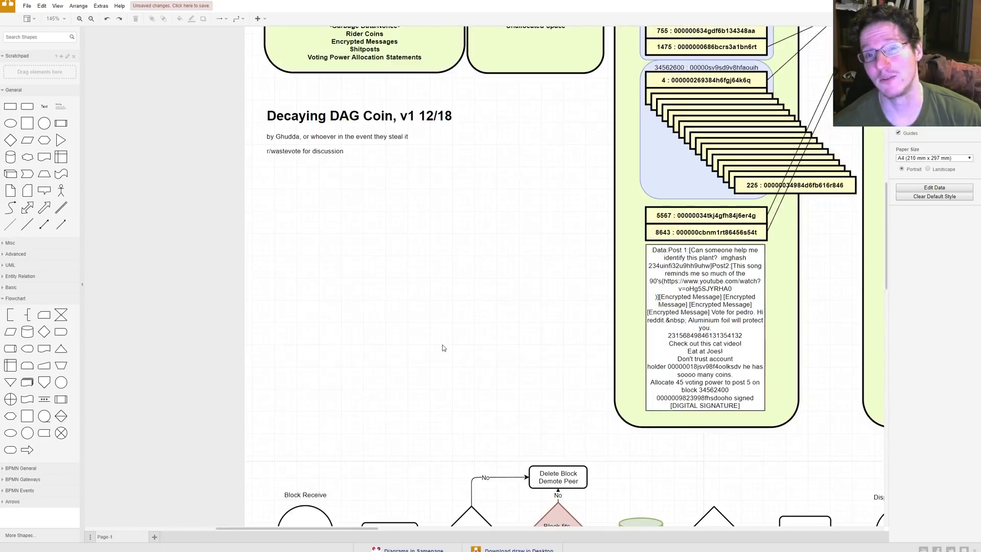
scroll(182, 502, down, 2)
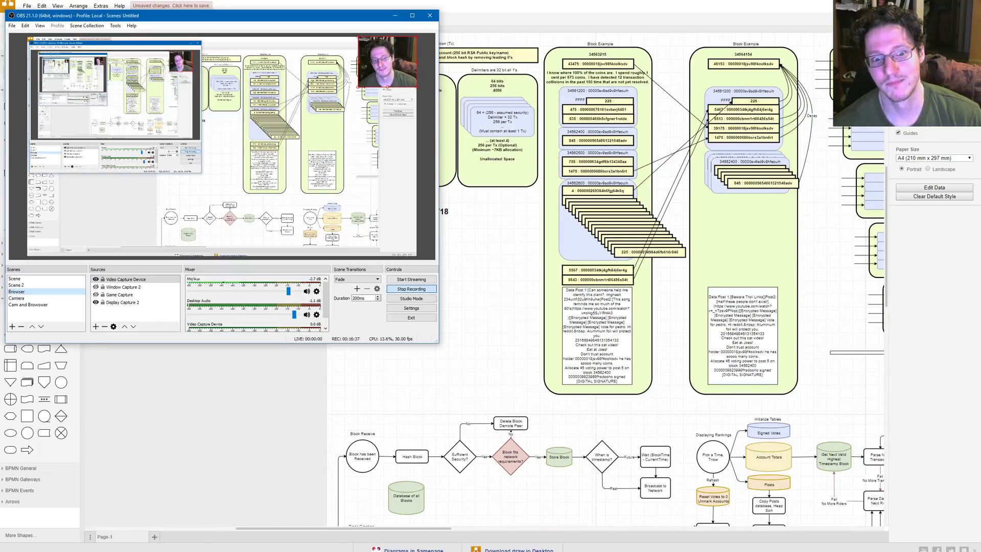